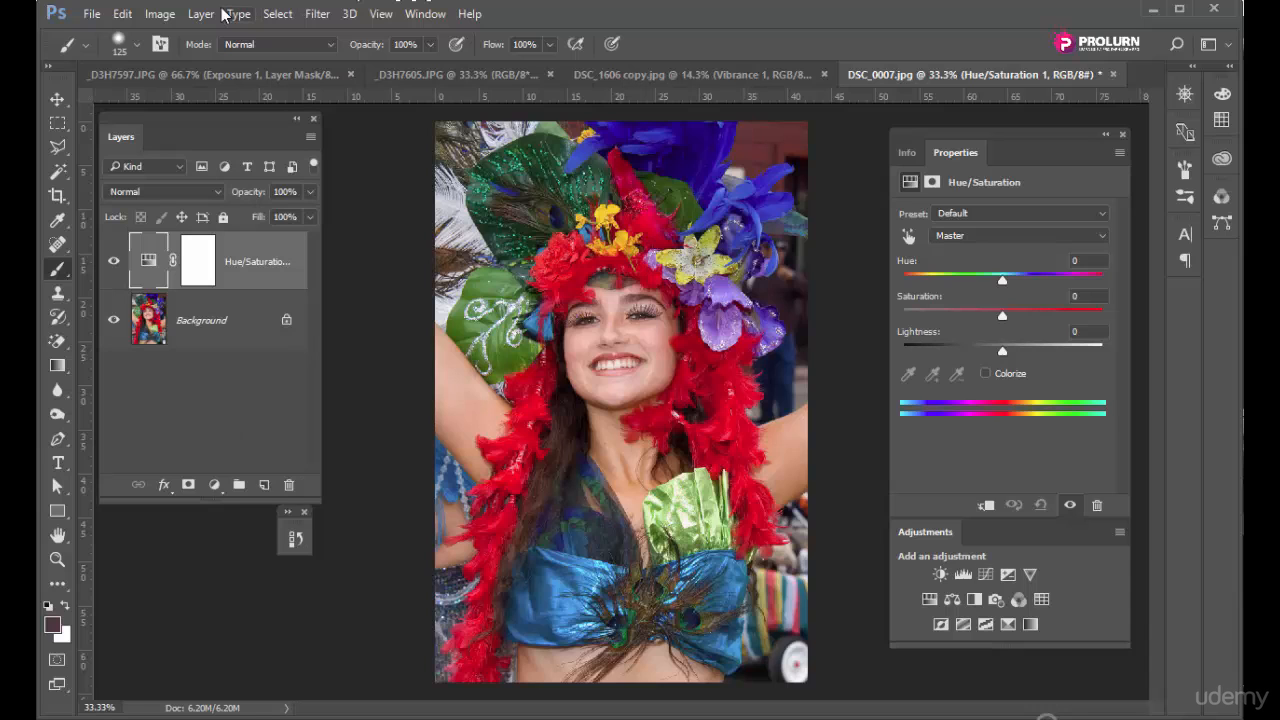
Examine the image adjustment commands available for the Background layer, and reselect the Hue/Saturation adjustment layer.
left_click(162, 18)
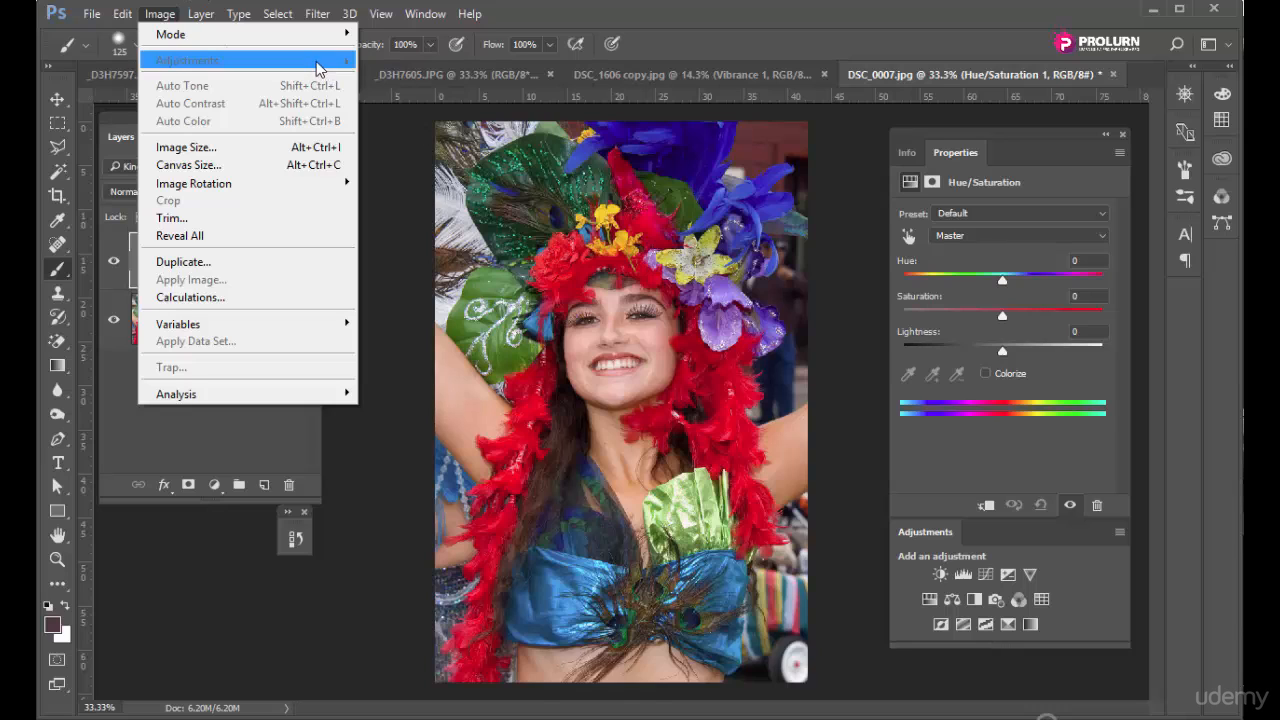
left_click(435, 458)
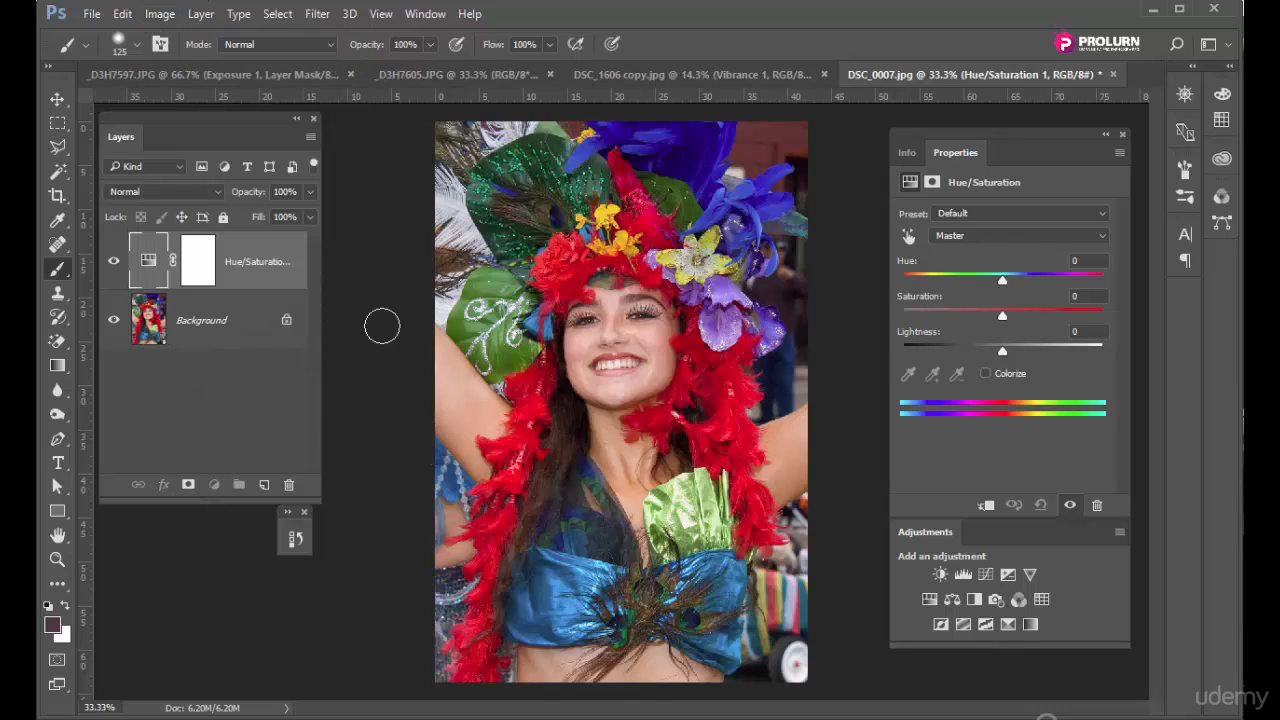
left_click(230, 320)
left_click(160, 14)
mouse_move(187, 60)
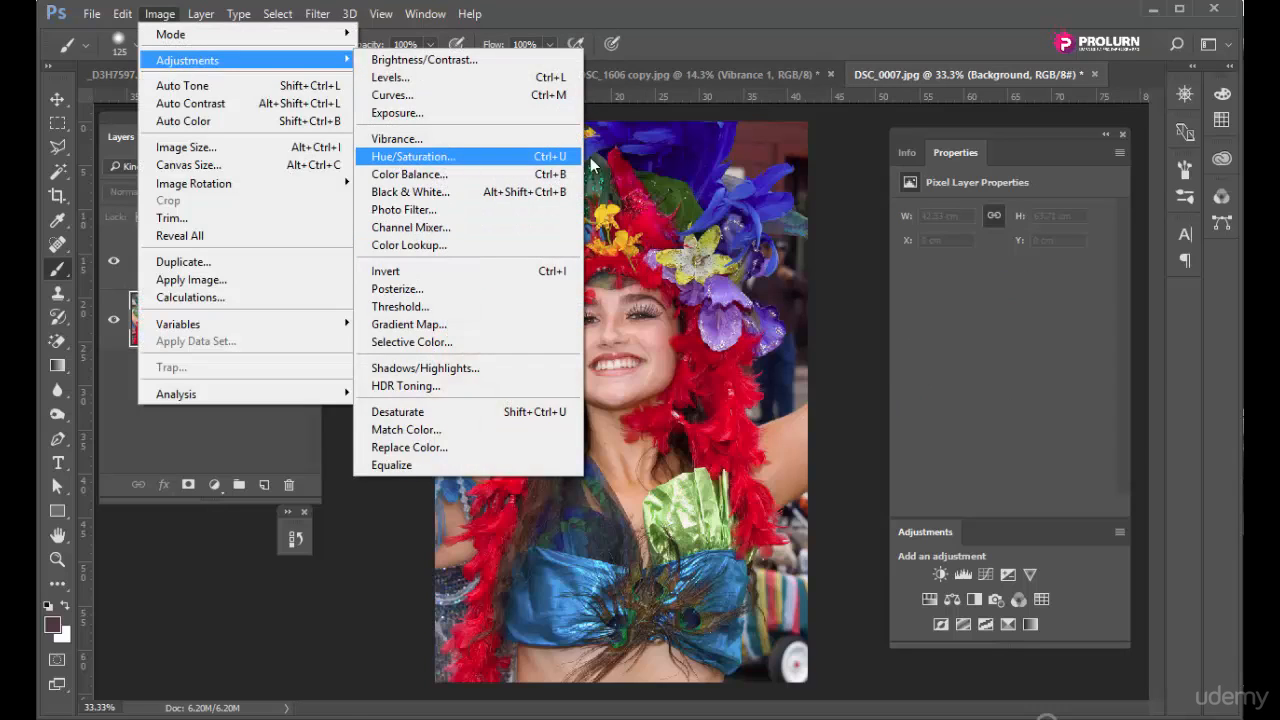
left_click(230, 452)
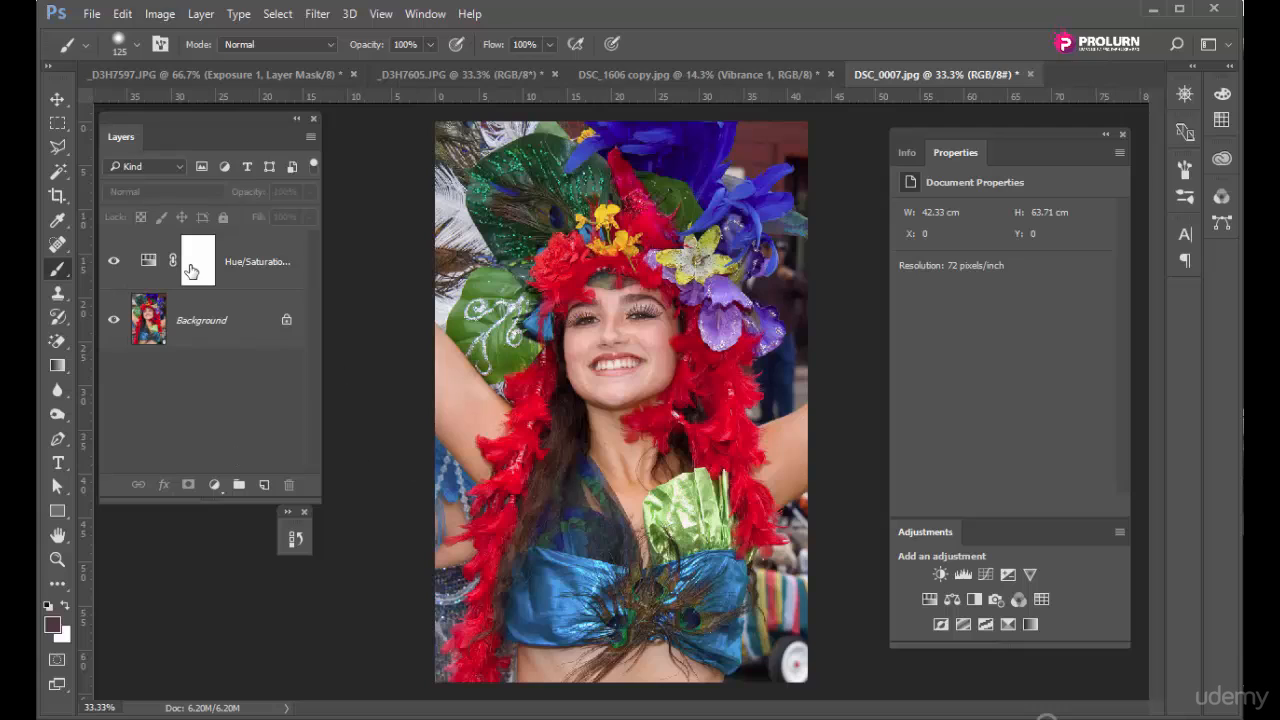
left_click(235, 264)
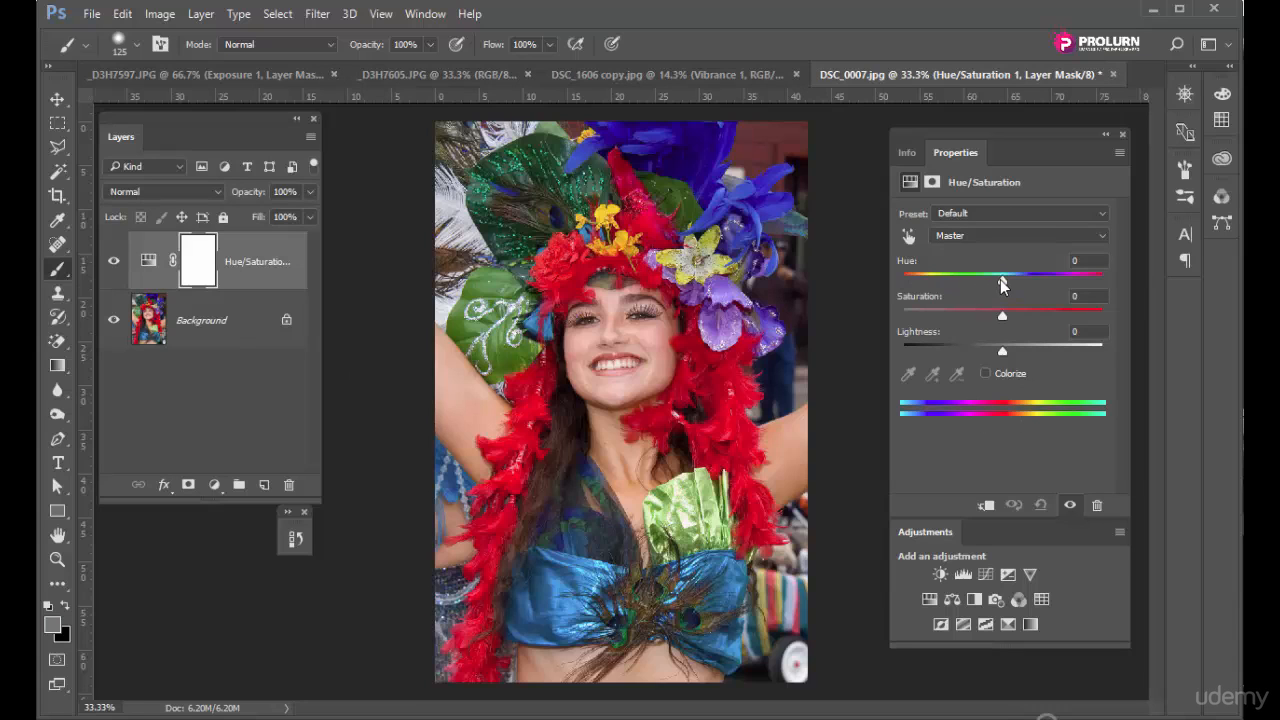
Try a Master hue of +15 and saturation of -16, and reset the Hue/Saturation adjustment.
left_click_drag(1002, 285, 1002, 352)
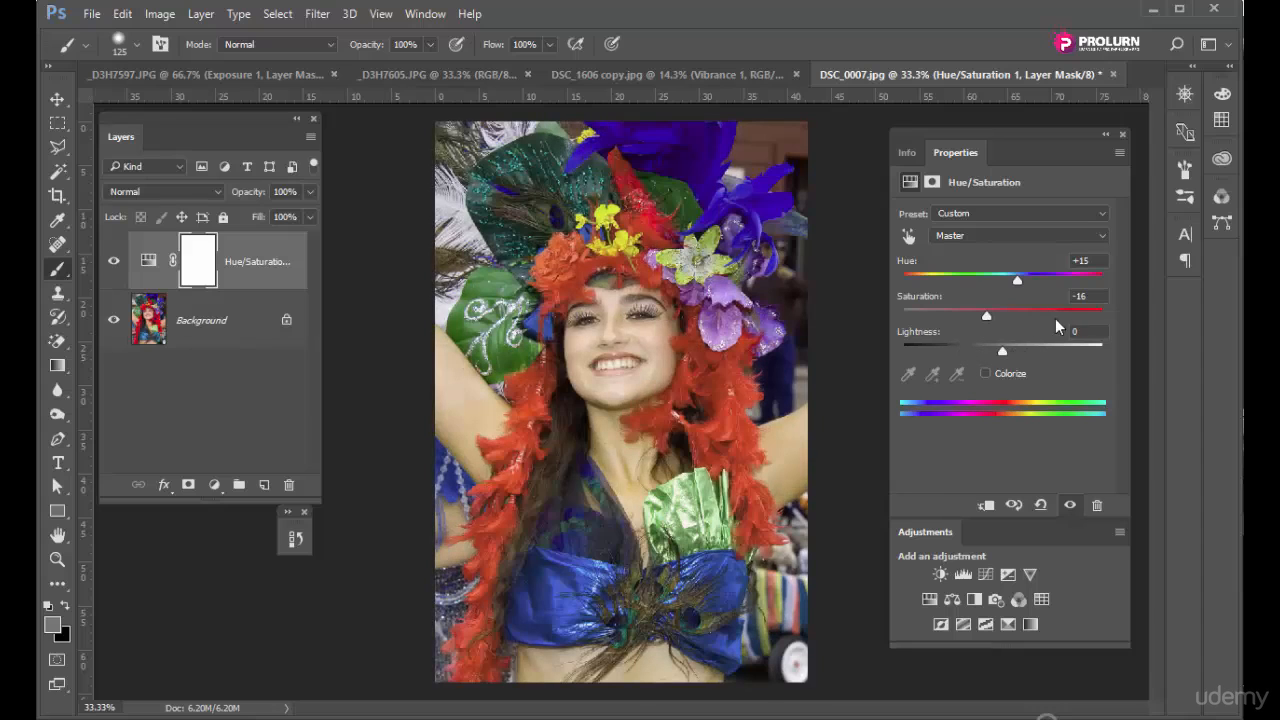
left_click(1040, 505)
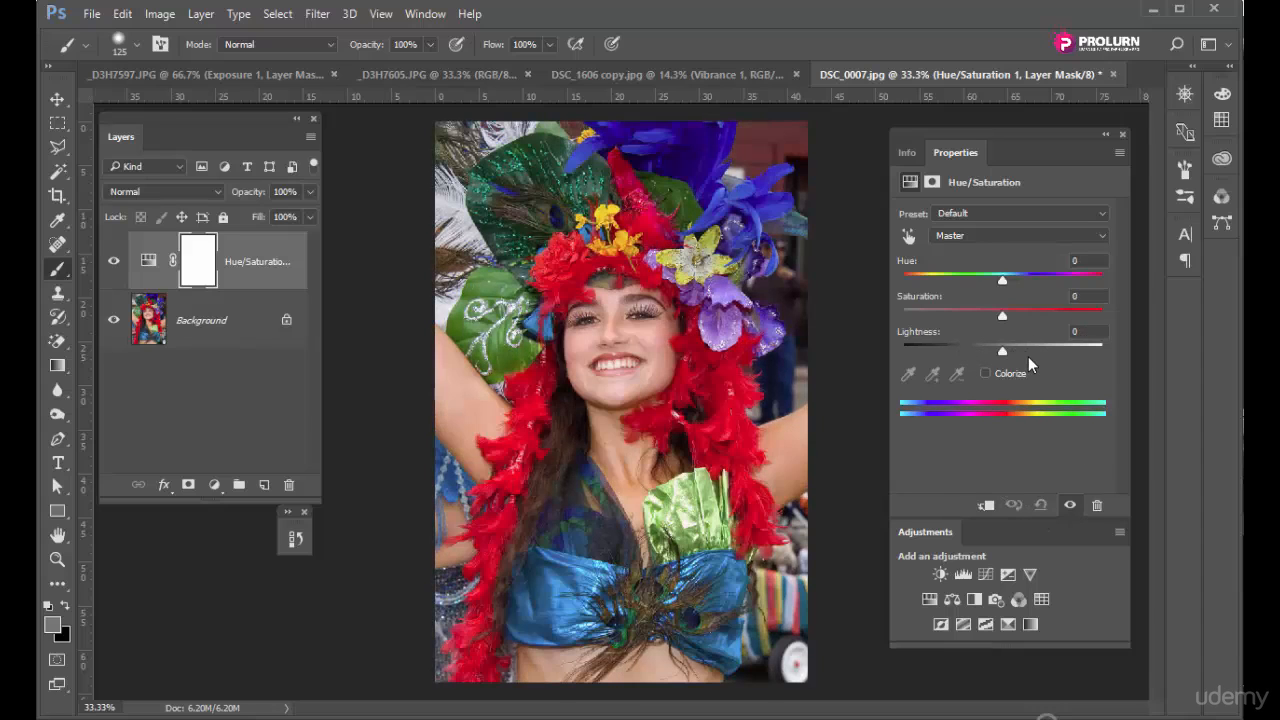
Look through the Hue/Saturation presets and colour ranges, keeping the Default preset and the Master range.
left_click(994, 213)
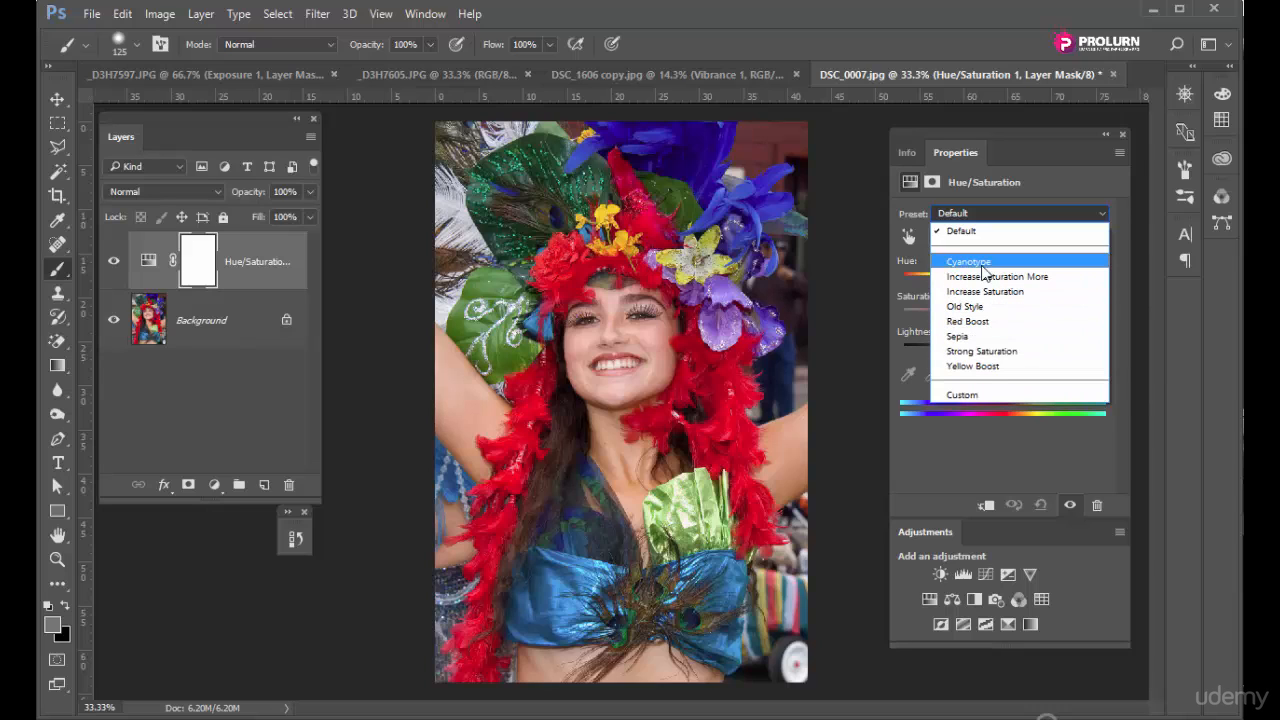
left_click(954, 461)
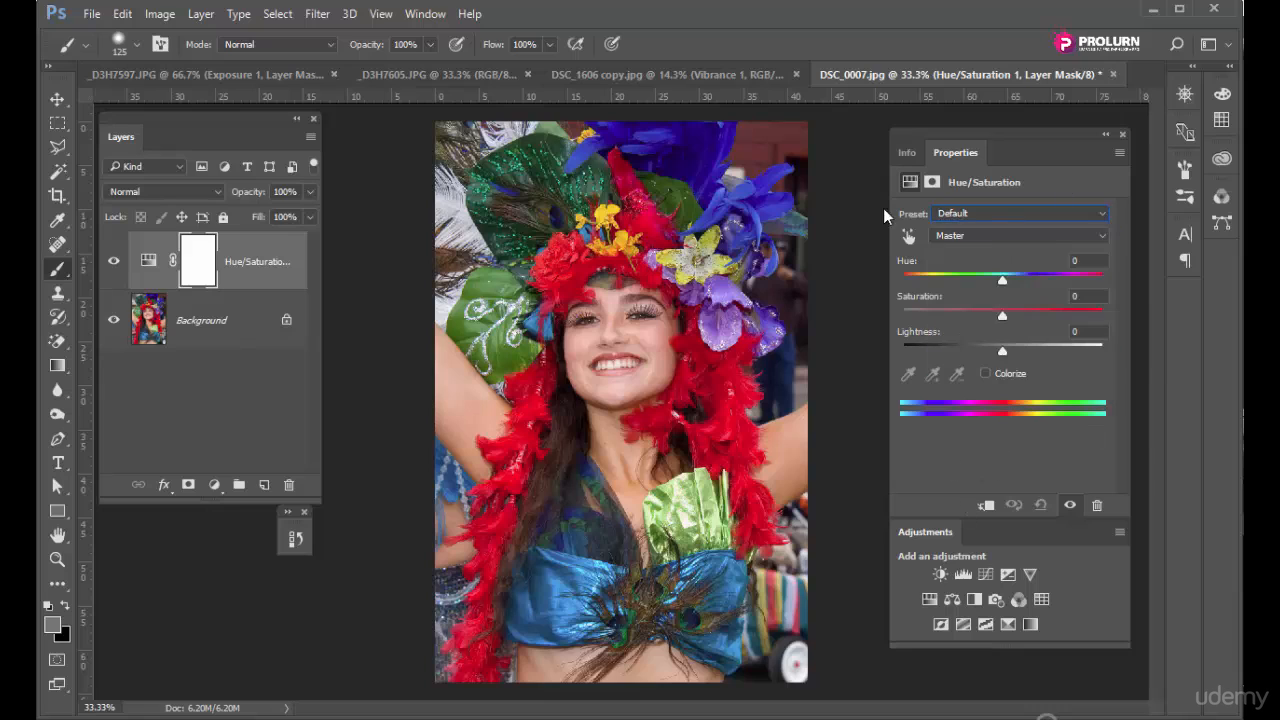
left_click(973, 237)
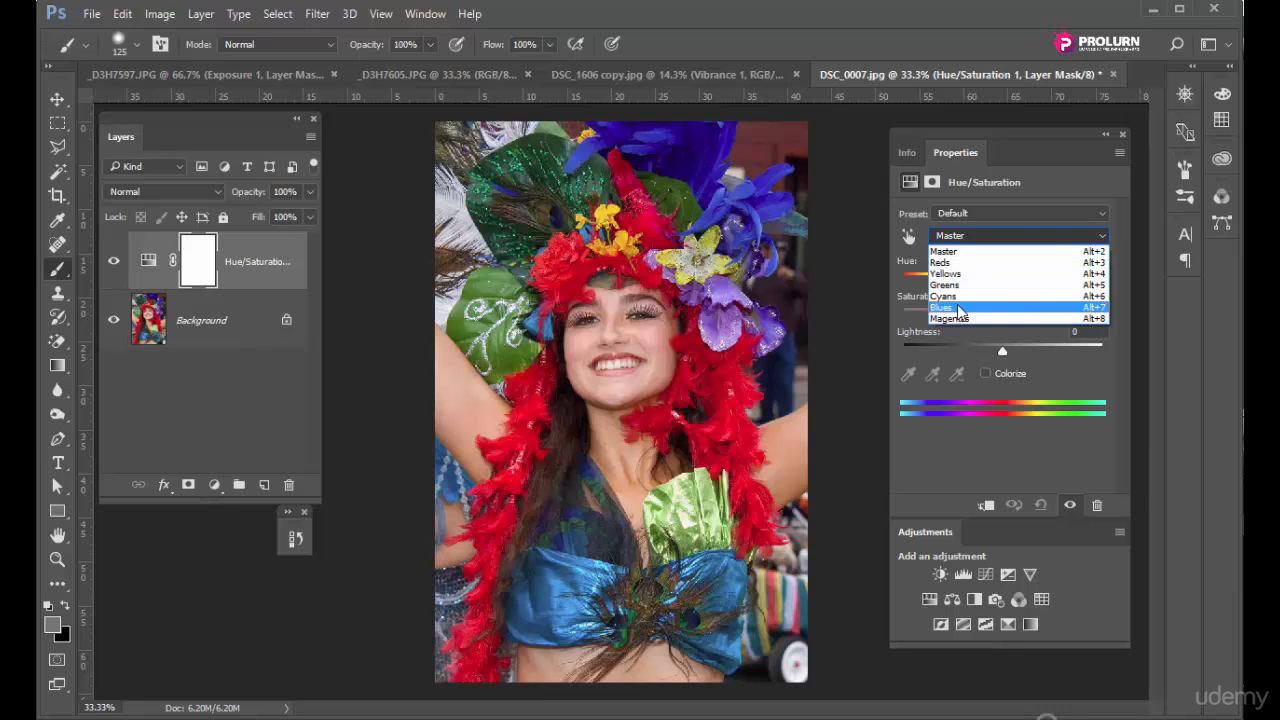
left_click(942, 249)
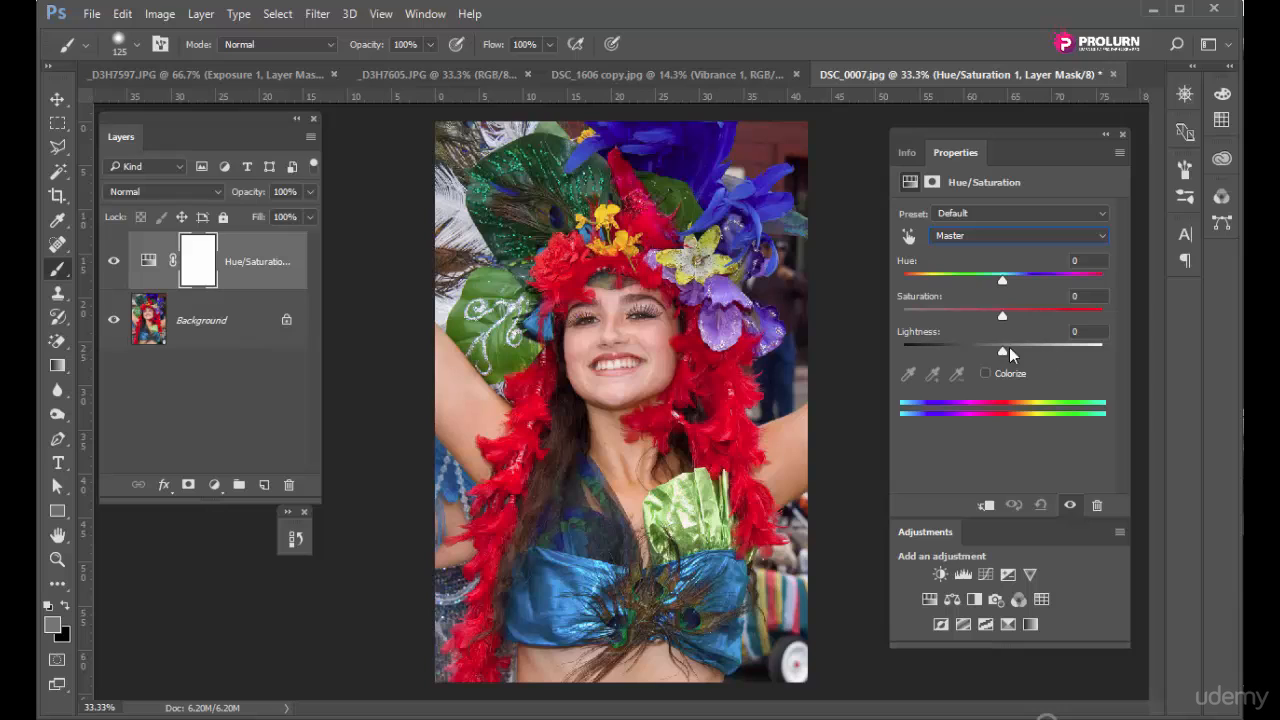
Try the on-image adjustment tool, setting Reds saturation to +11 on the red feathers and Greens saturation to -14 on the leaf.
left_click(909, 238)
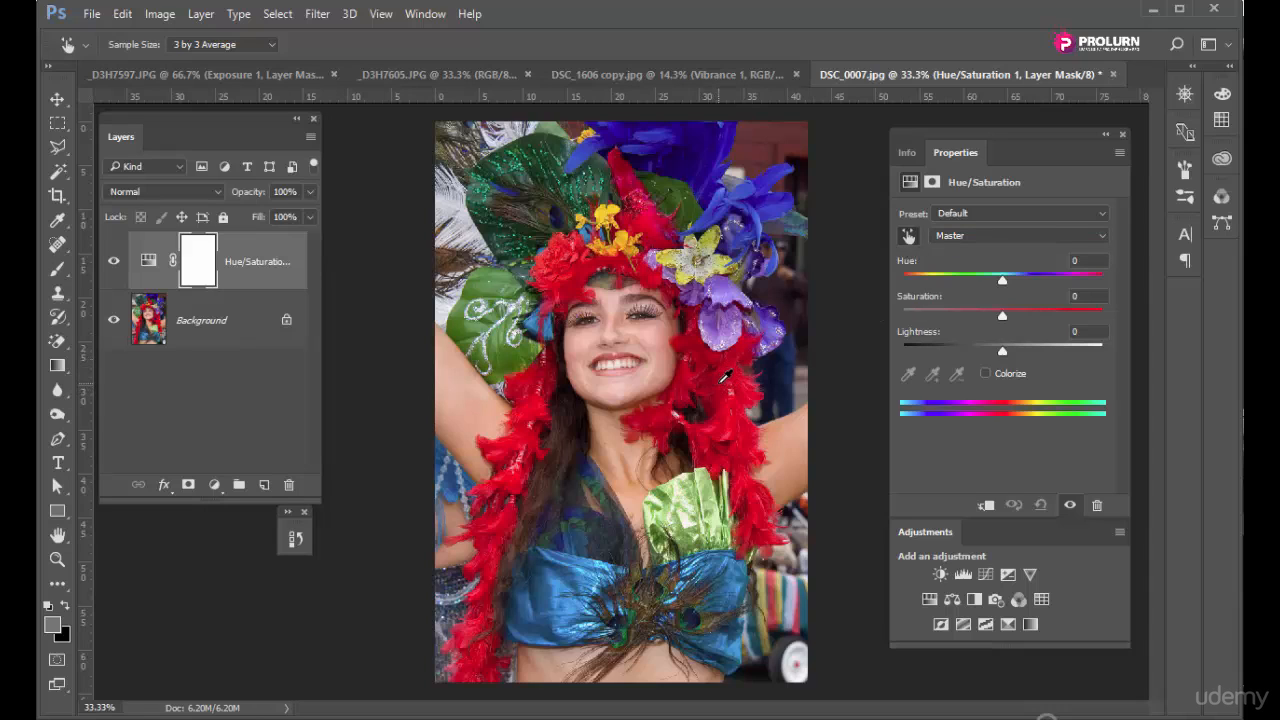
mouse_move(722, 376)
left_mouse_down()
mouse_move(719, 388)
mouse_move(672, 390)
mouse_move(756, 388)
mouse_move(682, 396)
mouse_move(742, 394)
mouse_move(708, 389)
left_mouse_up()
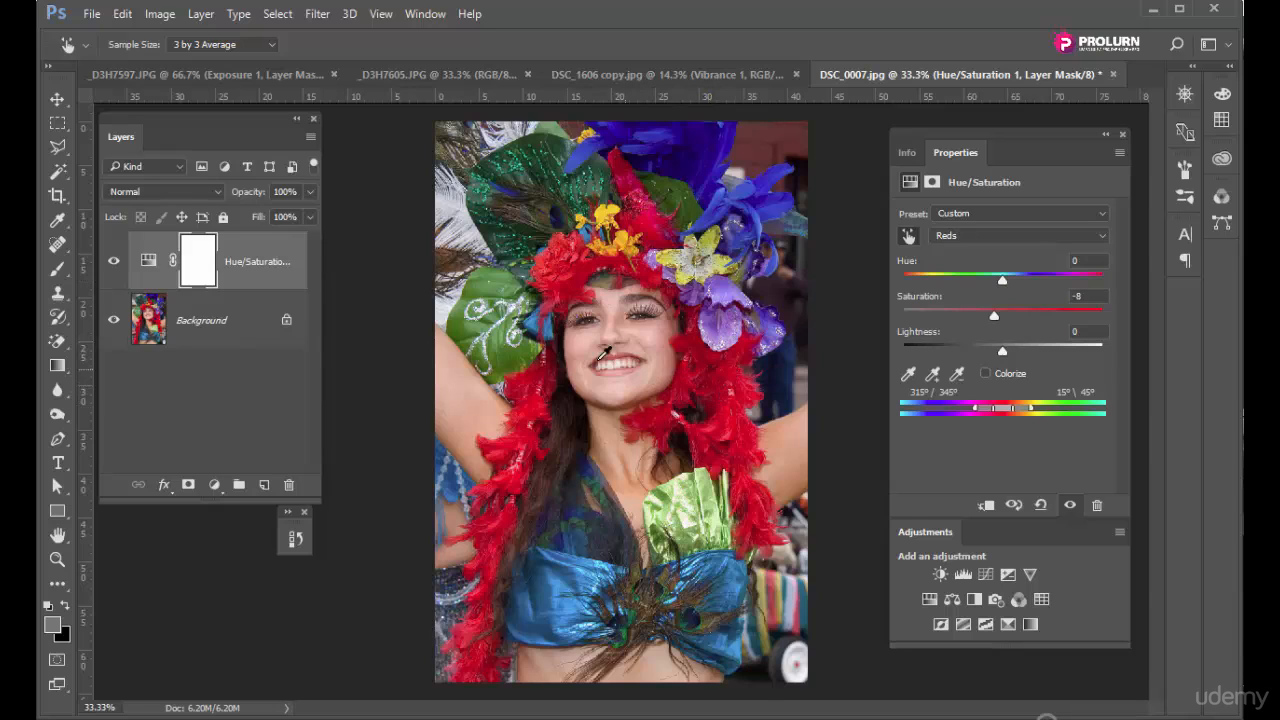
mouse_move(724, 380)
left_mouse_down()
mouse_move(702, 394)
mouse_move(738, 398)
left_mouse_up()
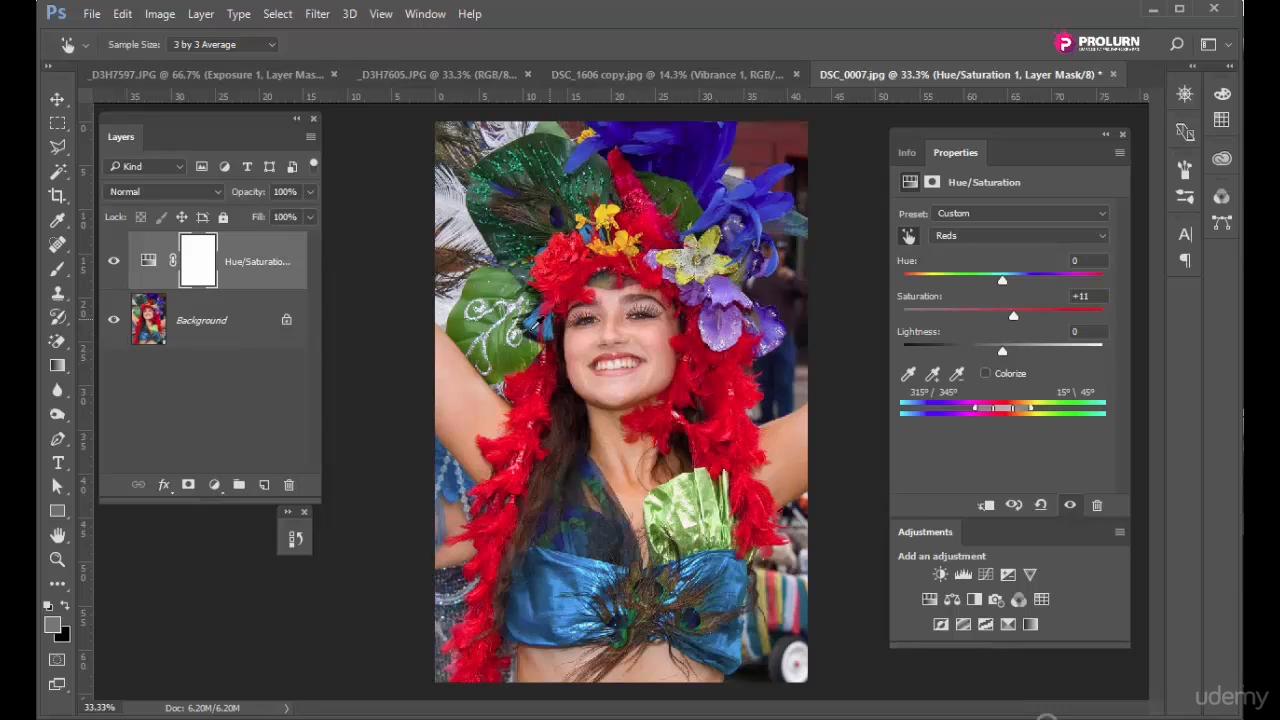
mouse_move(497, 283)
left_mouse_down()
mouse_move(467, 300)
mouse_move(372, 297)
mouse_move(595, 302)
mouse_move(448, 306)
mouse_move(491, 305)
left_mouse_up()
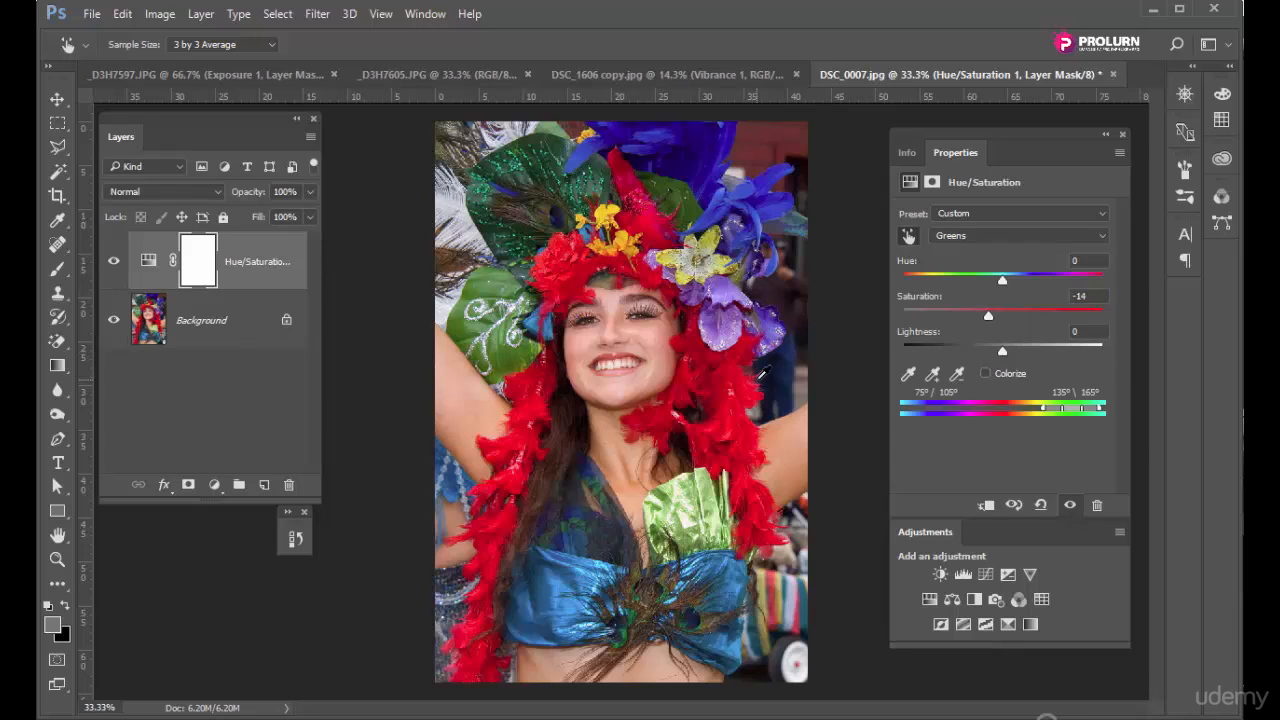
Try a Reds hue of +5 and a Blues saturation of -21 on the feathers, and reset the adjustment.
left_click(718, 377)
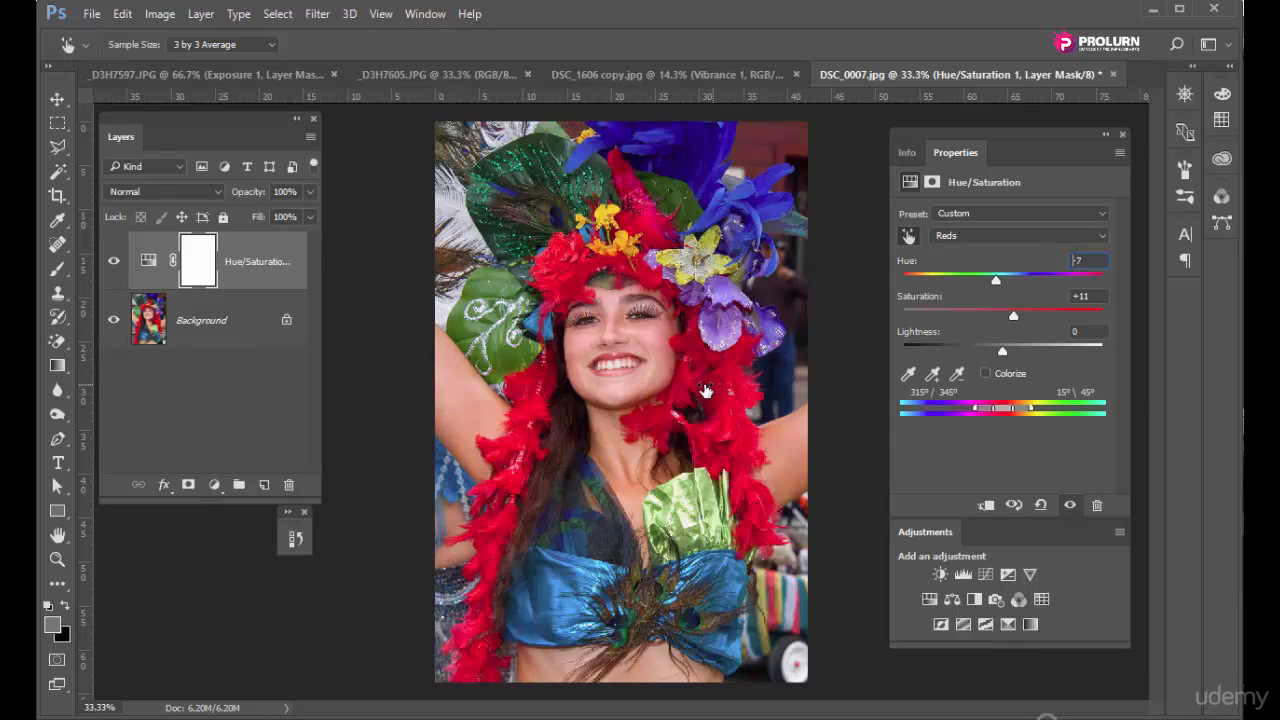
mouse_move(708, 390)
left_mouse_down()
mouse_move(693, 393)
mouse_move(718, 397)
left_mouse_up()
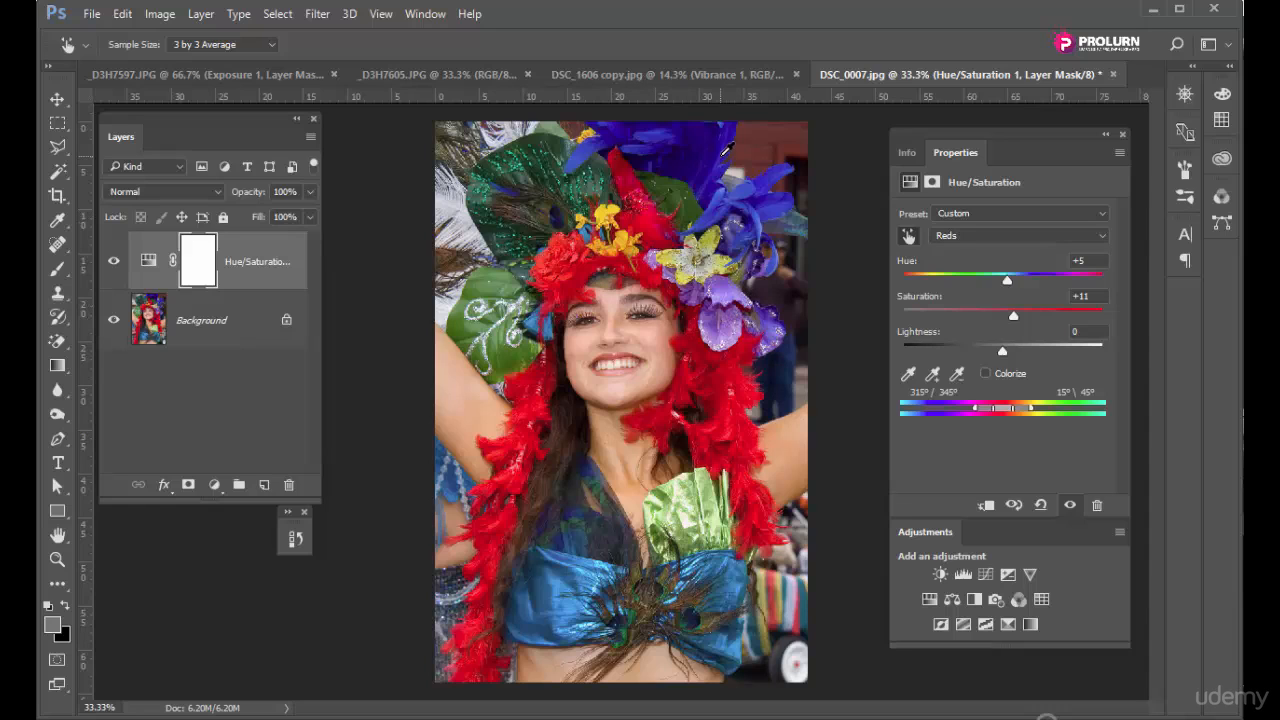
left_click_drag(727, 148, 752, 158)
key("ctrl+alt+z")
key("ctrl+alt+z")
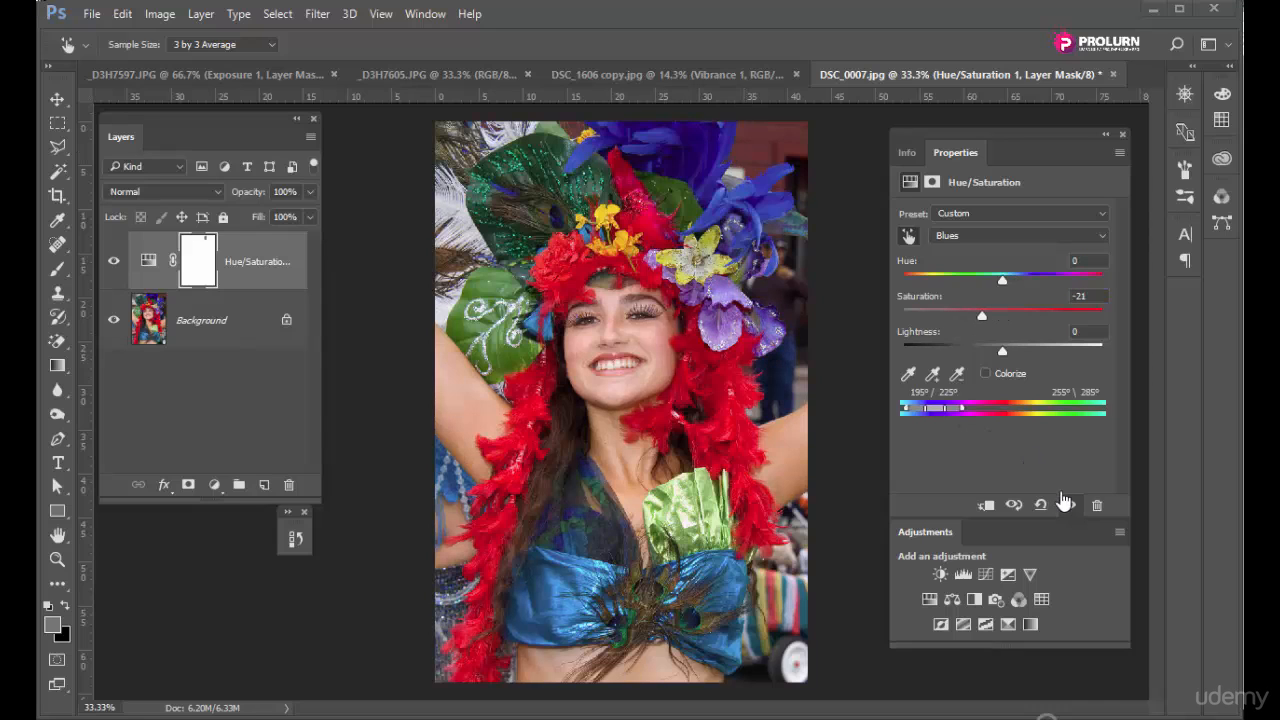
left_click(1040, 505)
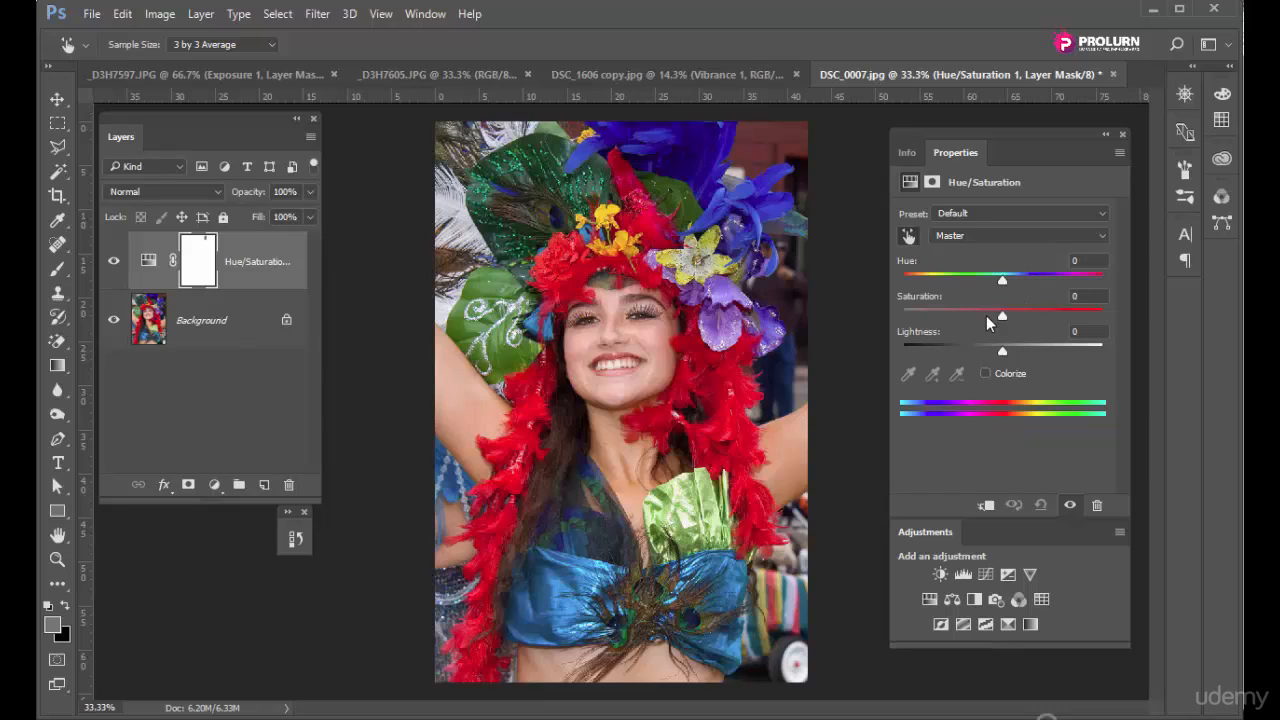
Try a Master saturation of -52 and Master hues of +7 and -58, resetting the adjustment to its defaults.
left_click_drag(1002, 316, 950, 316)
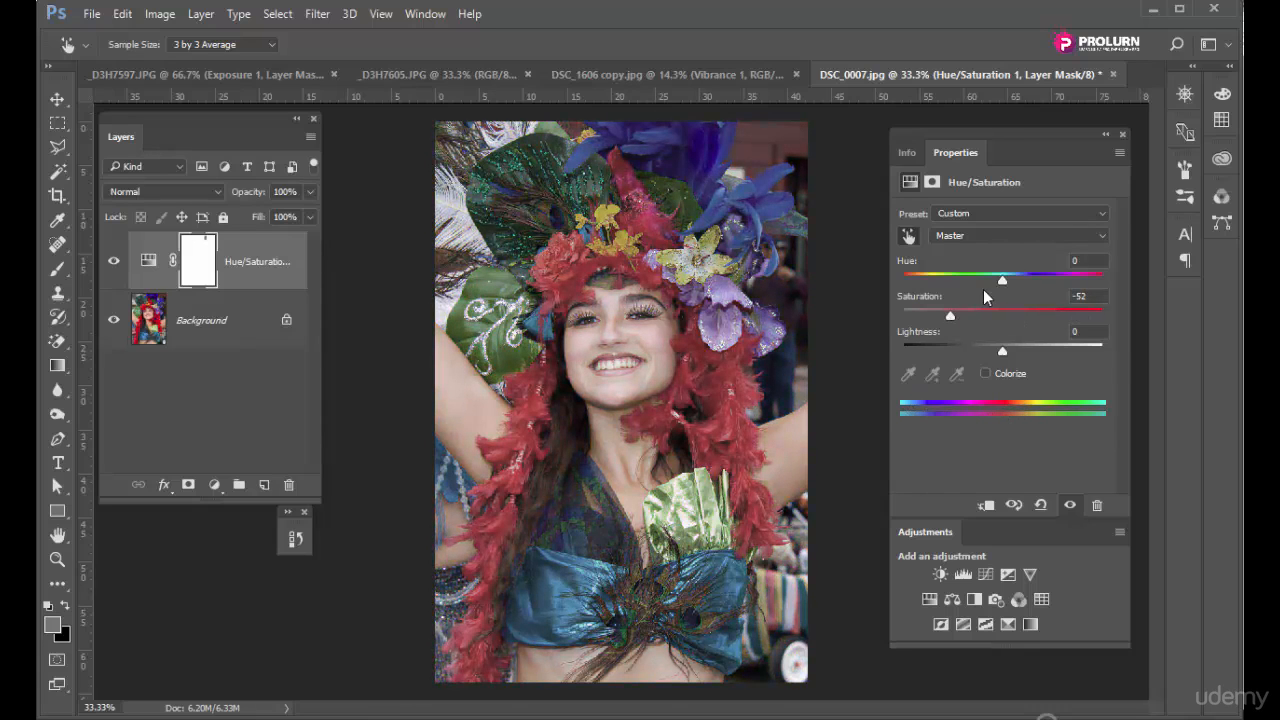
left_click_drag(950, 316, 1009, 290)
left_click(1040, 505)
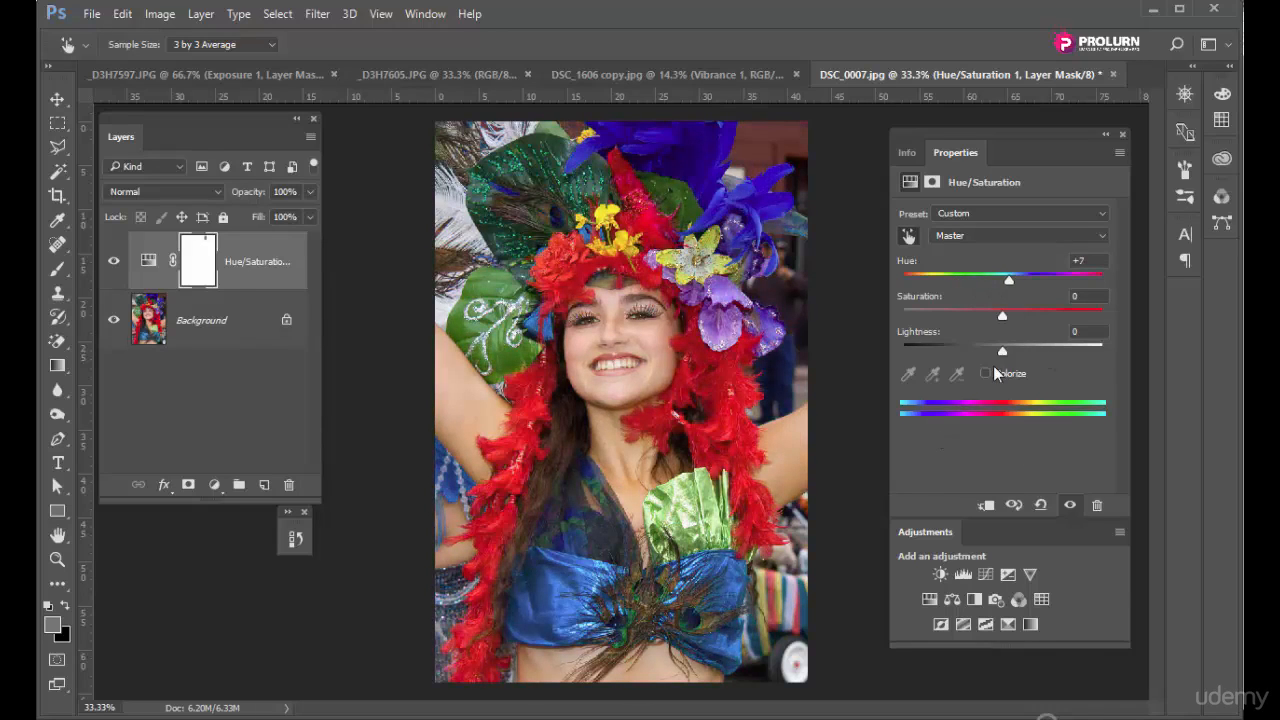
left_click_drag(1009, 290, 952, 276)
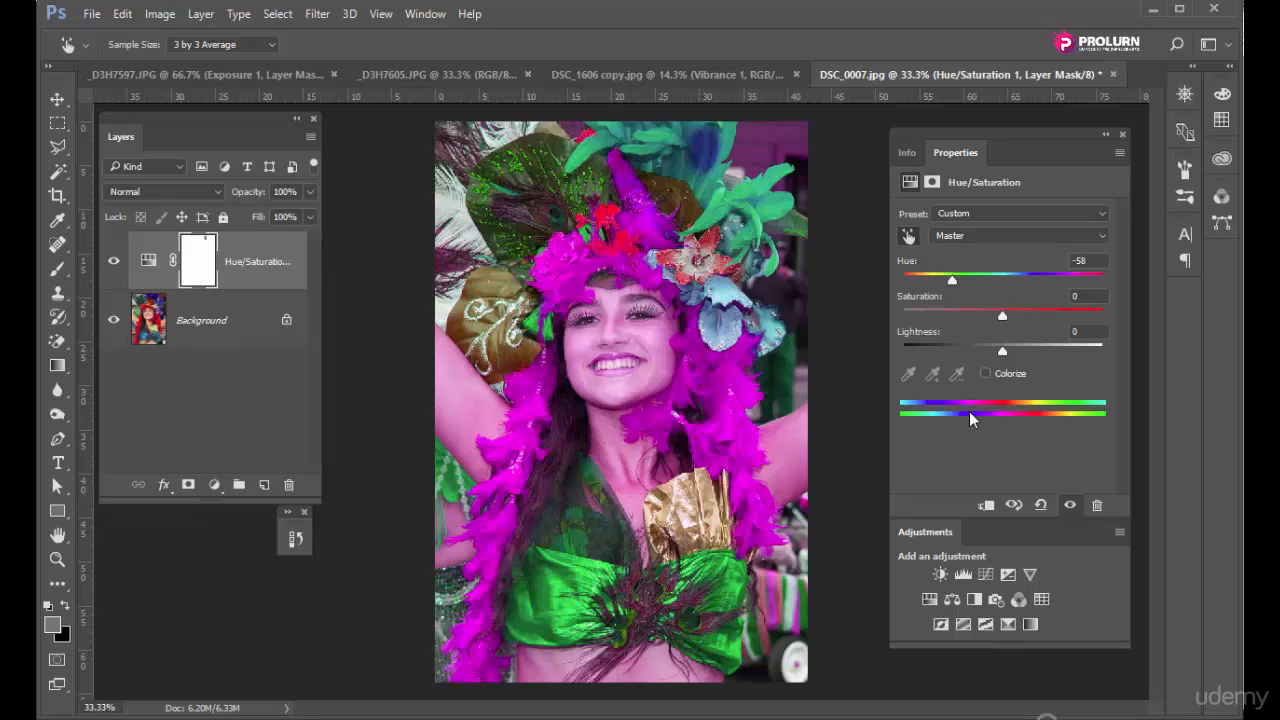
left_click(1041, 508)
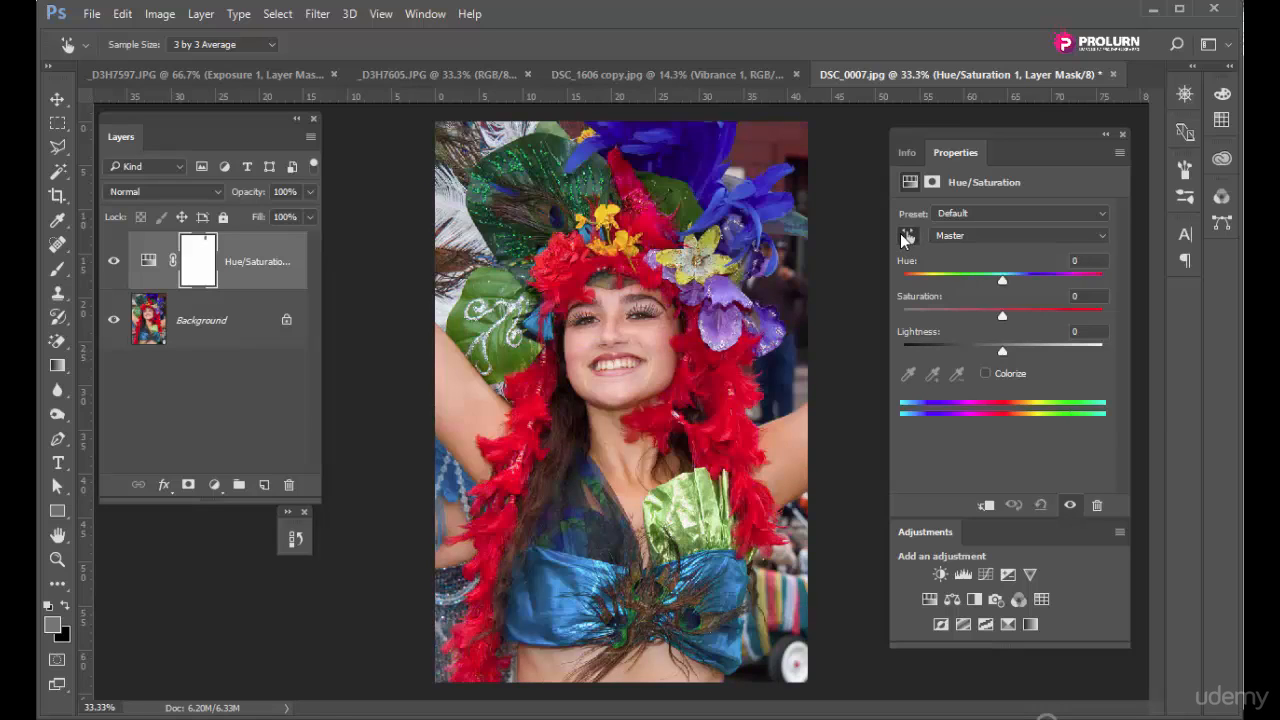
key("b")
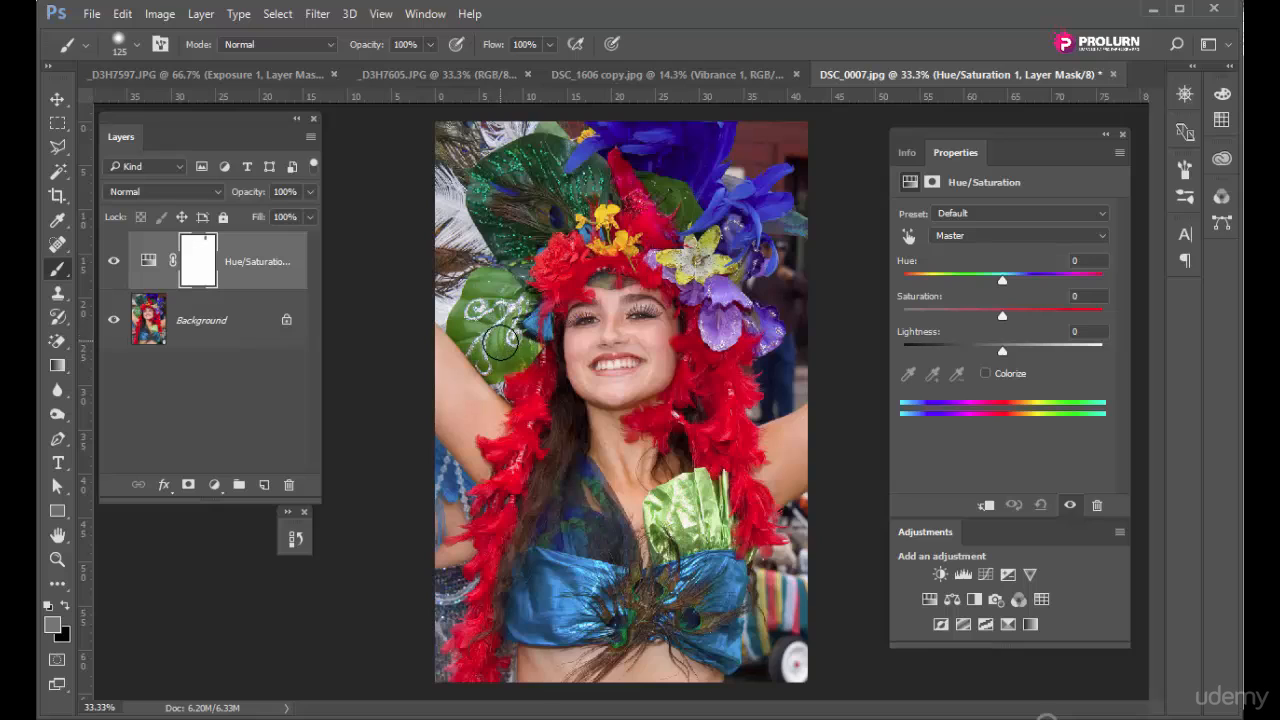
left_click(909, 236)
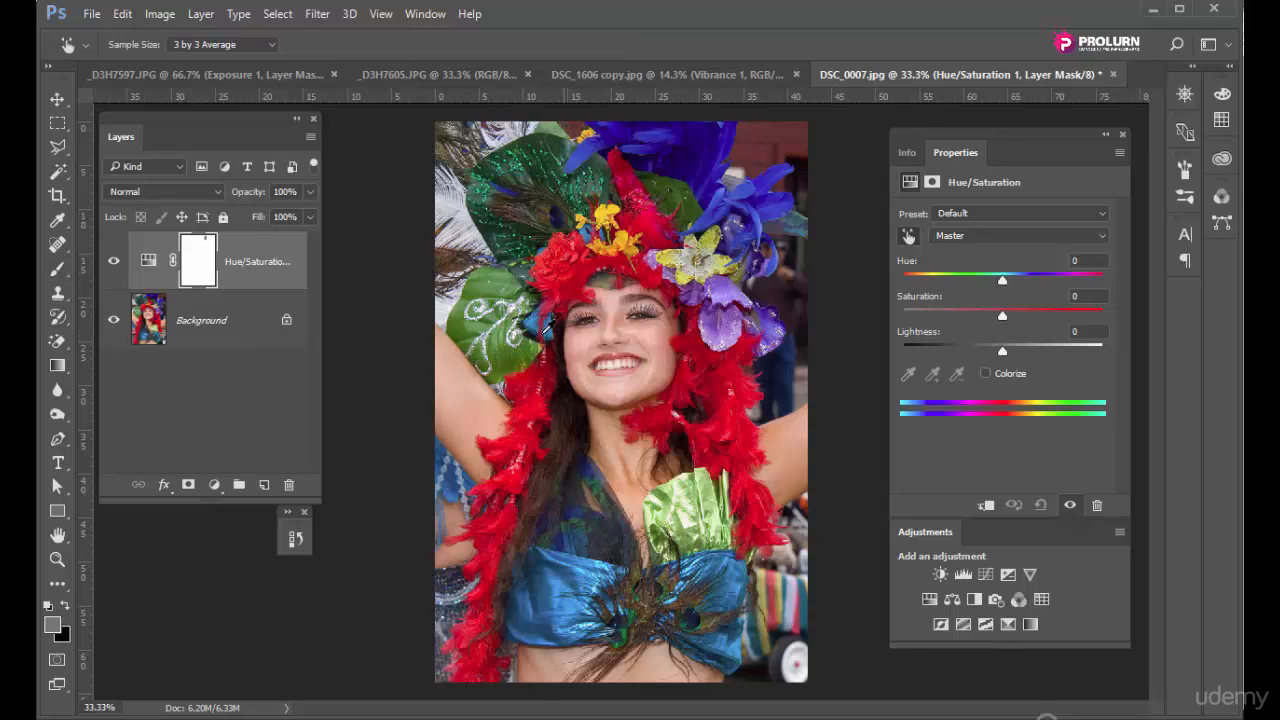
left_click(519, 344)
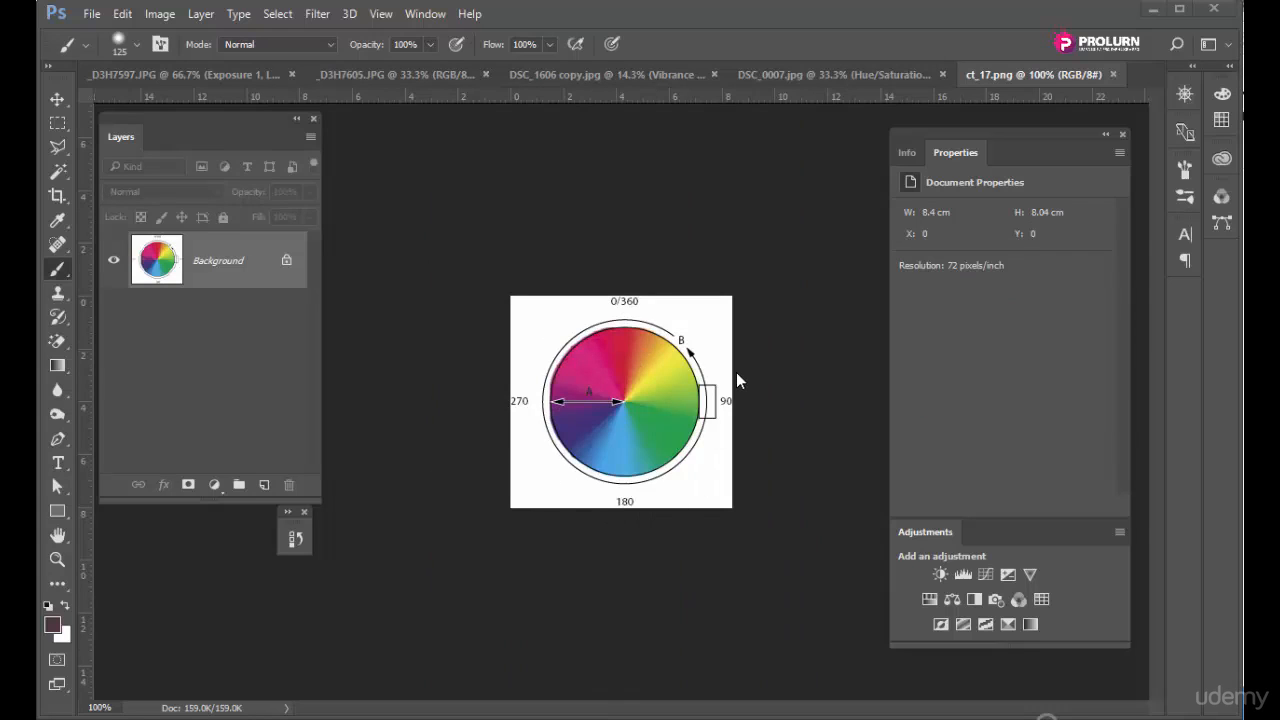
Switch from the colour wheel image back to the DSC_0007.jpg document.
key("ctrl+Tab")
key("ctrl+Tab")
key("ctrl+Tab")
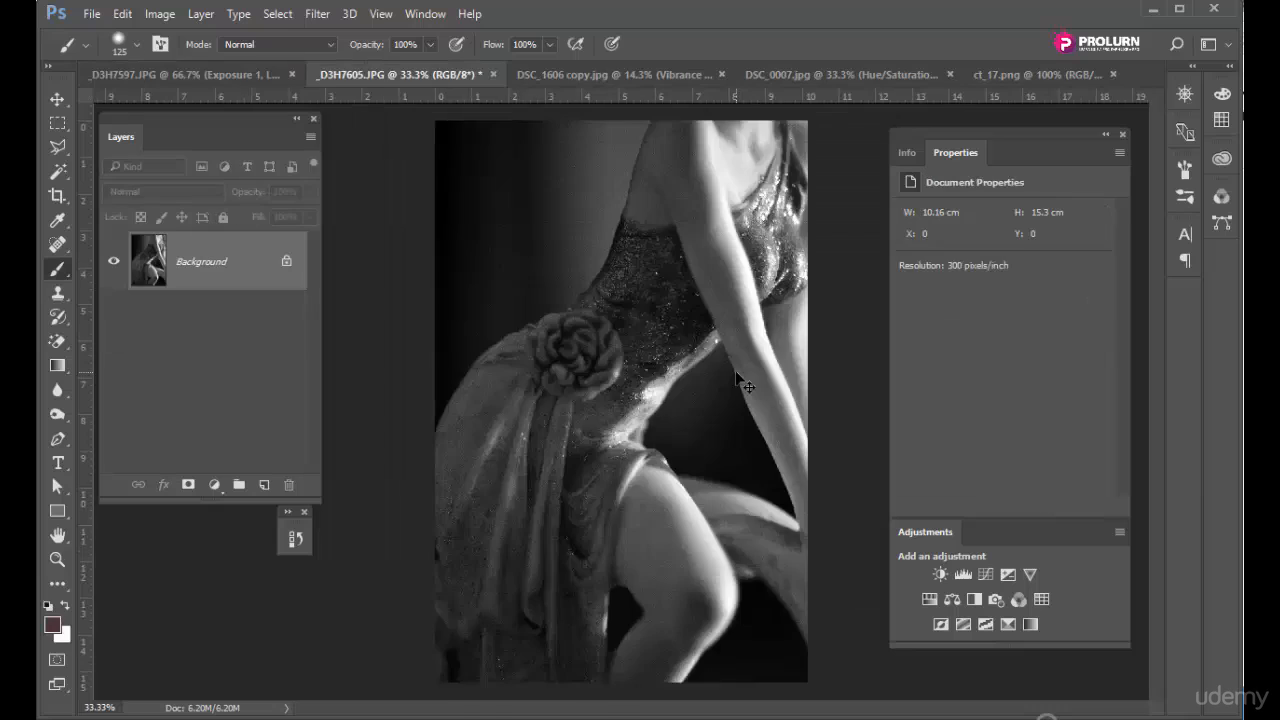
key("ctrl+Tab")
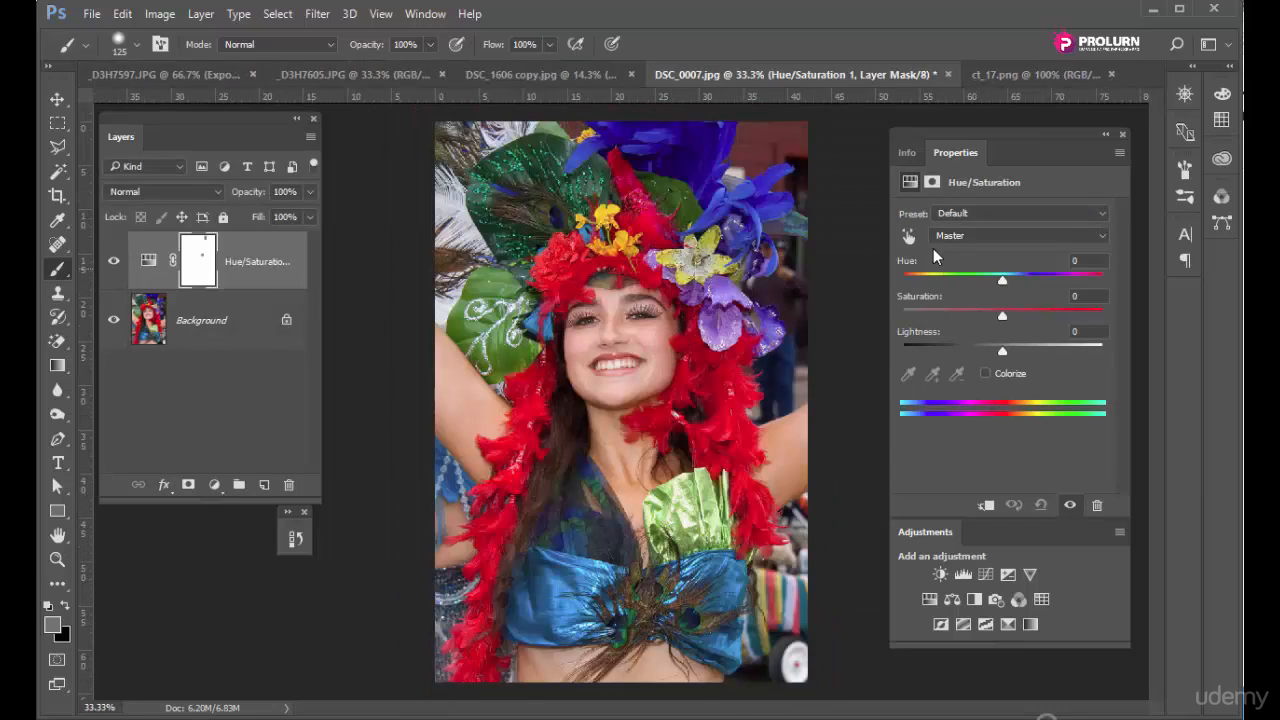
Target the red feathers with the on-image adjustment tool and set the Reds saturation to -7.
left_click(908, 236)
left_click(718, 386)
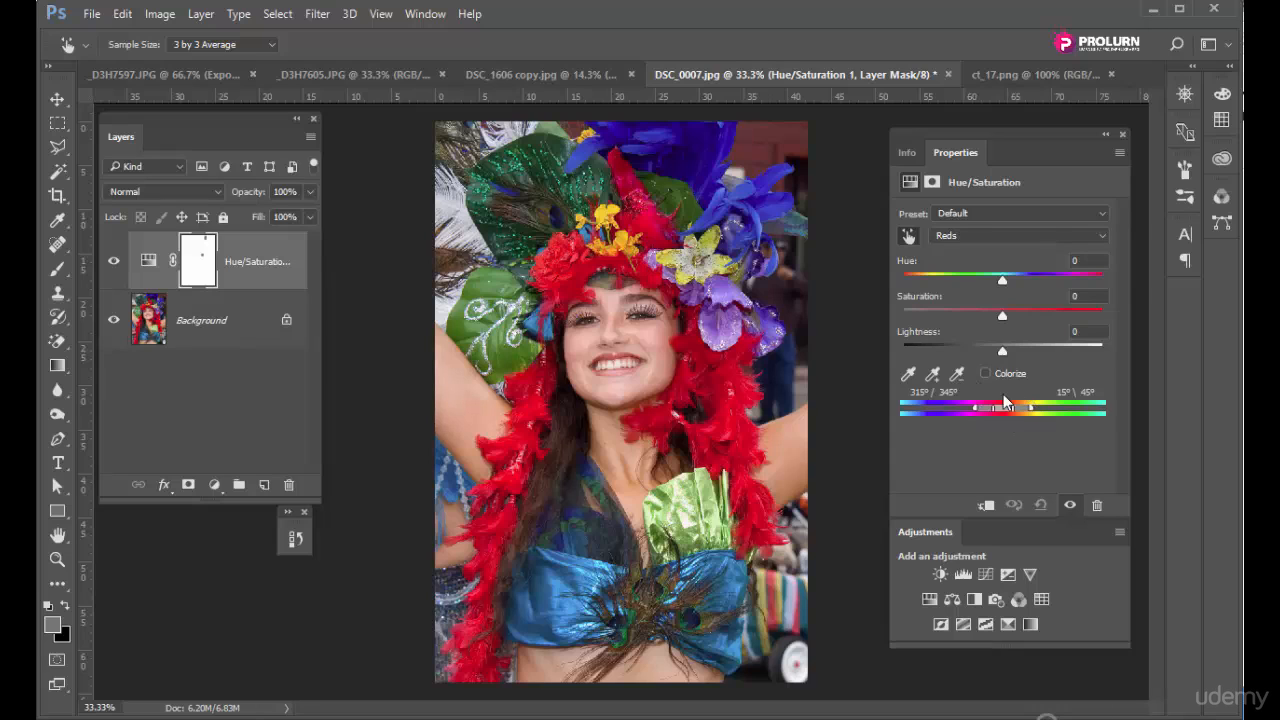
mouse_move(1003, 310)
left_mouse_down()
mouse_move(914, 320)
mouse_move(1075, 318)
mouse_move(988, 320)
mouse_move(997, 325)
left_mouse_up()
left_click(948, 235)
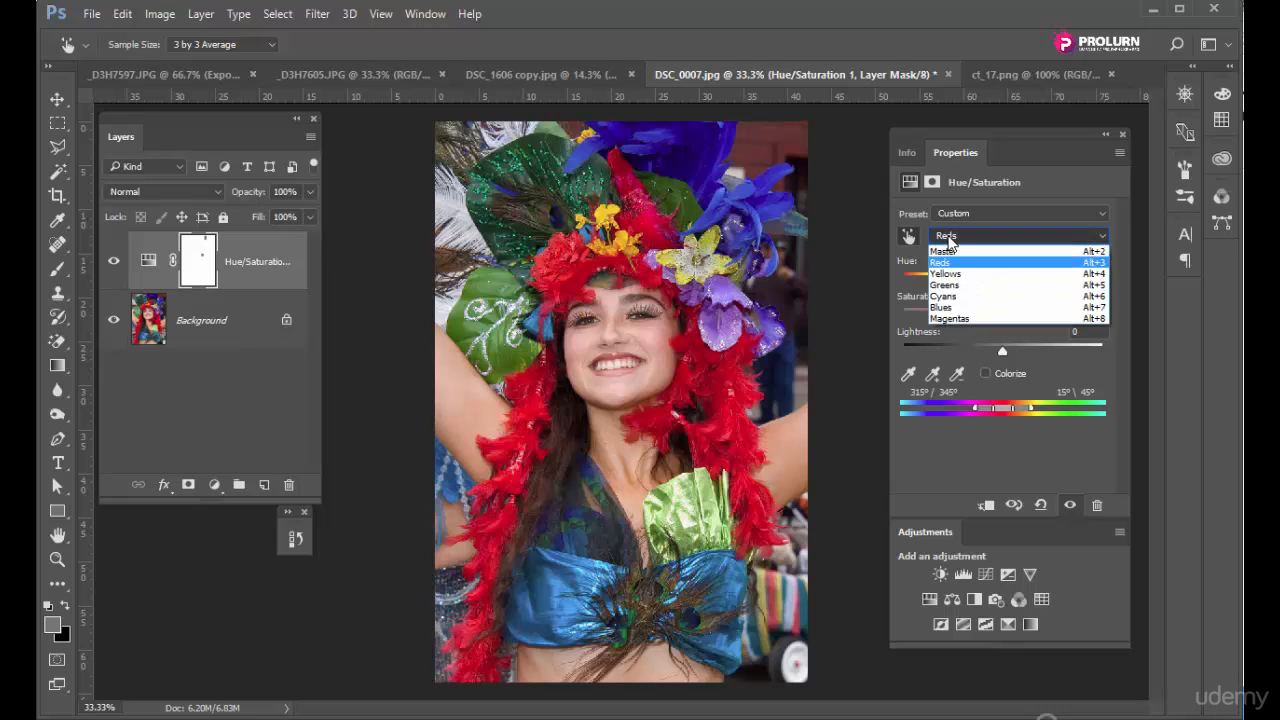
left_click(953, 237)
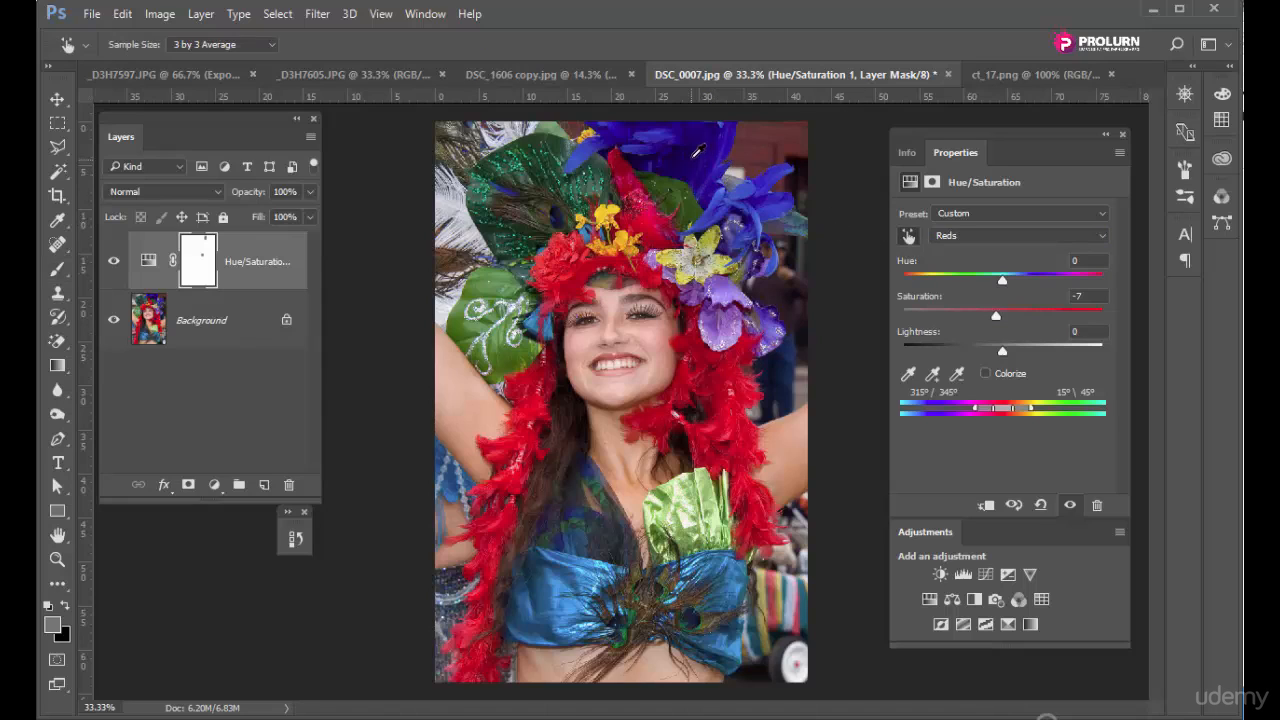
Sample the yellow flower to target Yellows, set their hue to -74, and narrow the affected range to 35°/45° and 75°\86°.
key("alt+6")
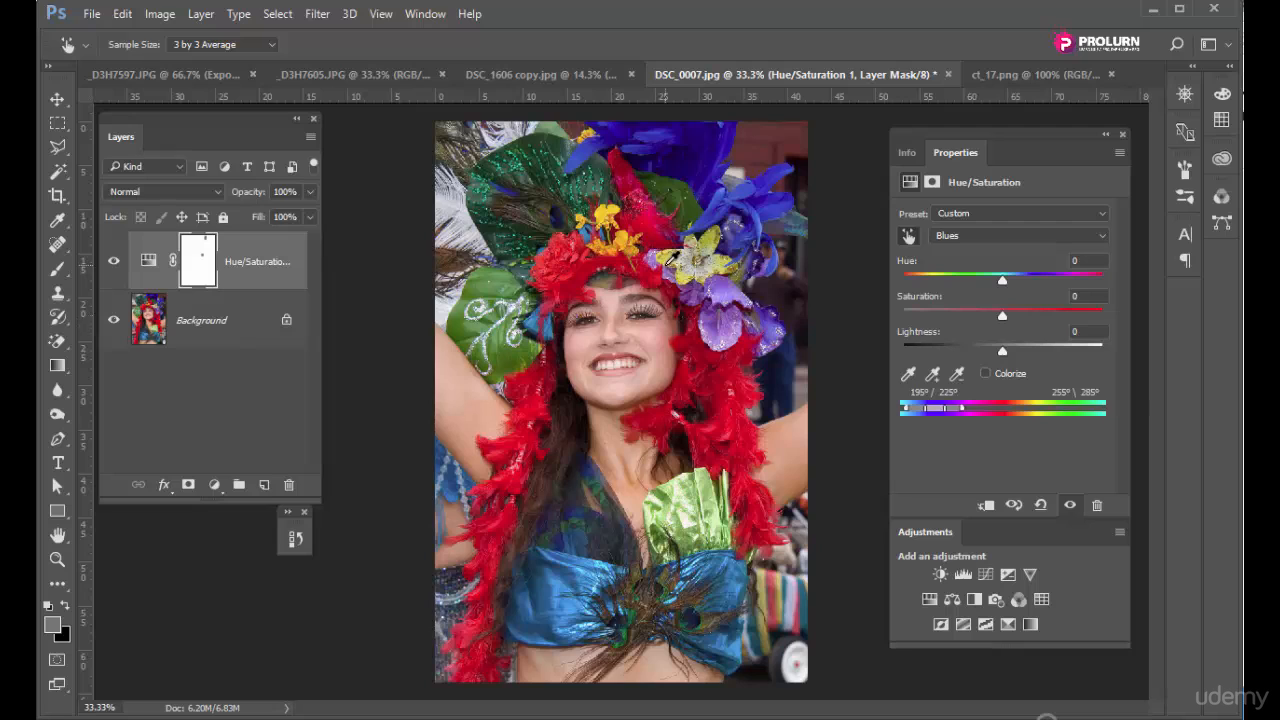
left_click(666, 263)
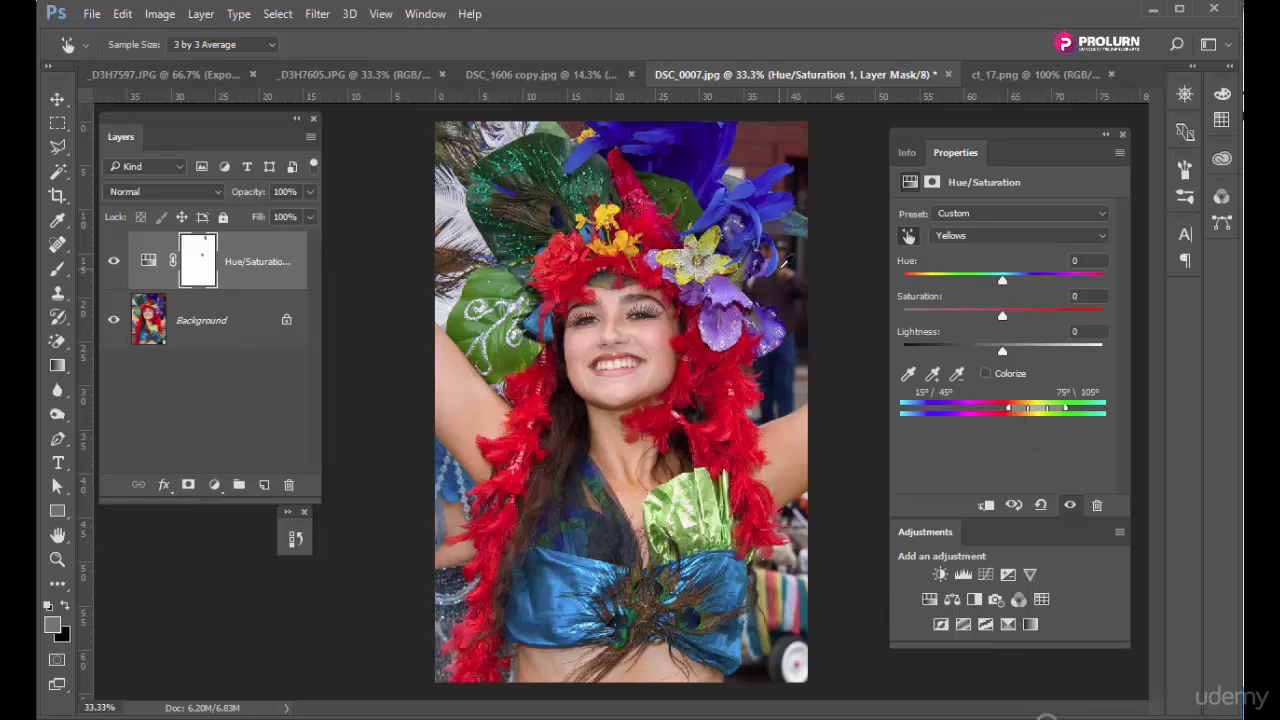
left_click_drag(989, 280, 946, 302)
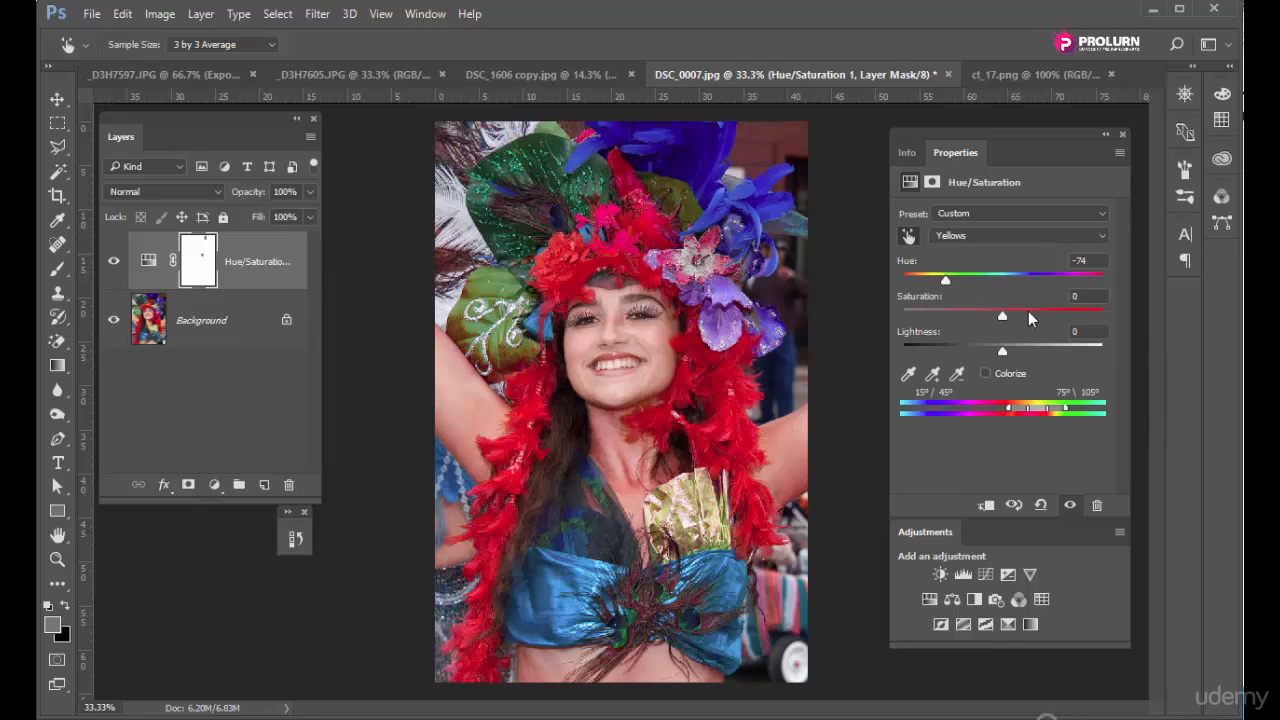
left_click_drag(1009, 409, 1053, 405)
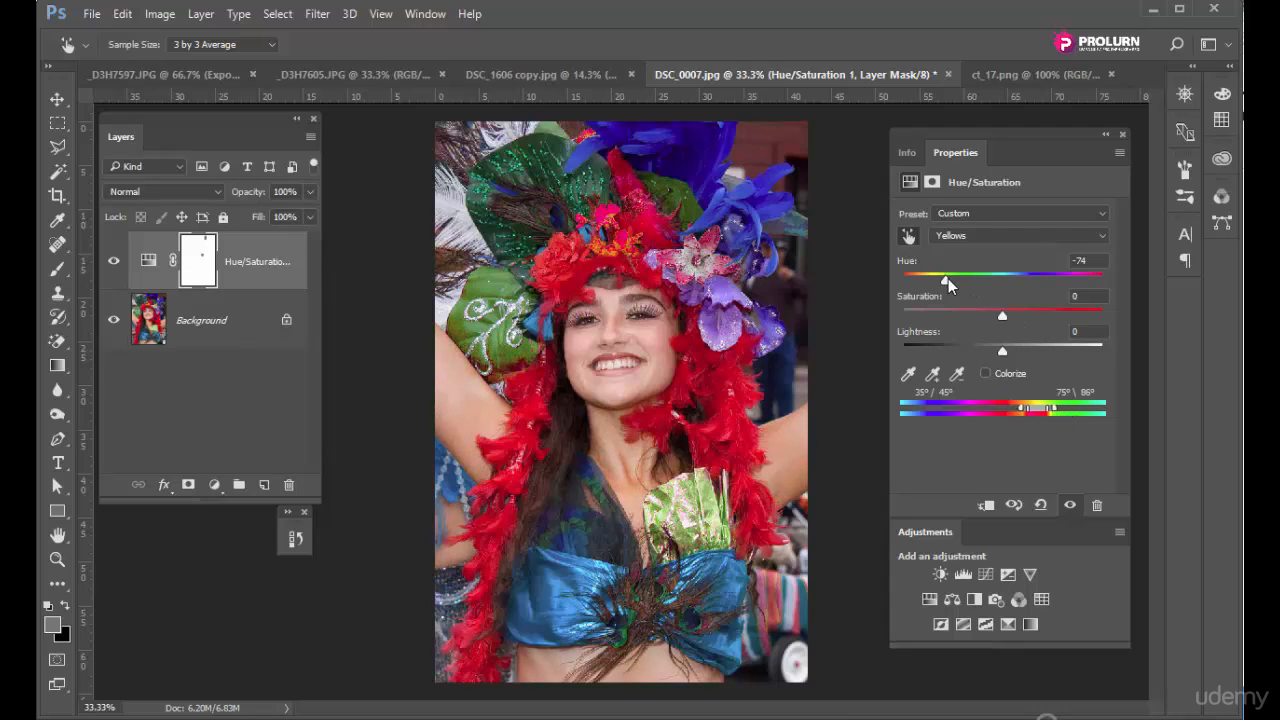
Try a Yellows hue of -125, narrow the affected range to 48°/55° and 62°\70°, and change the hue to +38.
mouse_move(947, 279)
left_mouse_down()
mouse_move(1064, 280)
mouse_move(877, 287)
mouse_move(1098, 283)
mouse_move(925, 285)
left_mouse_up()
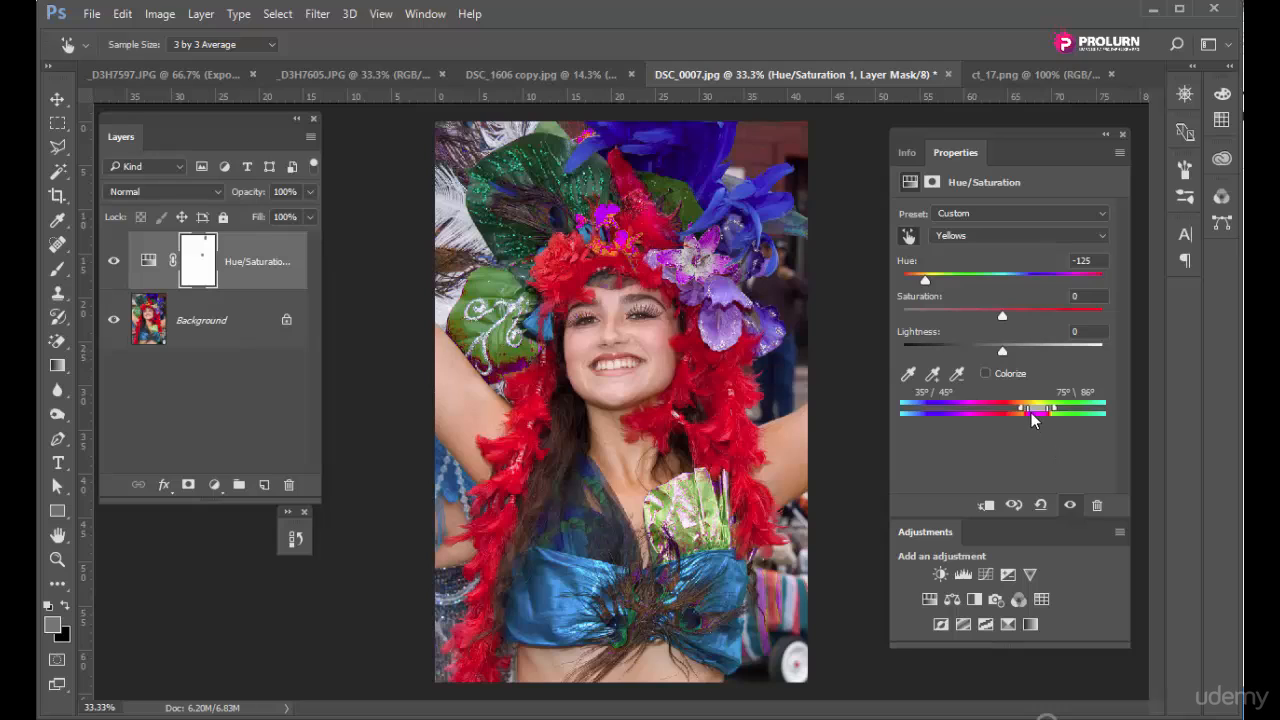
left_click_drag(1031, 414, 1044, 412)
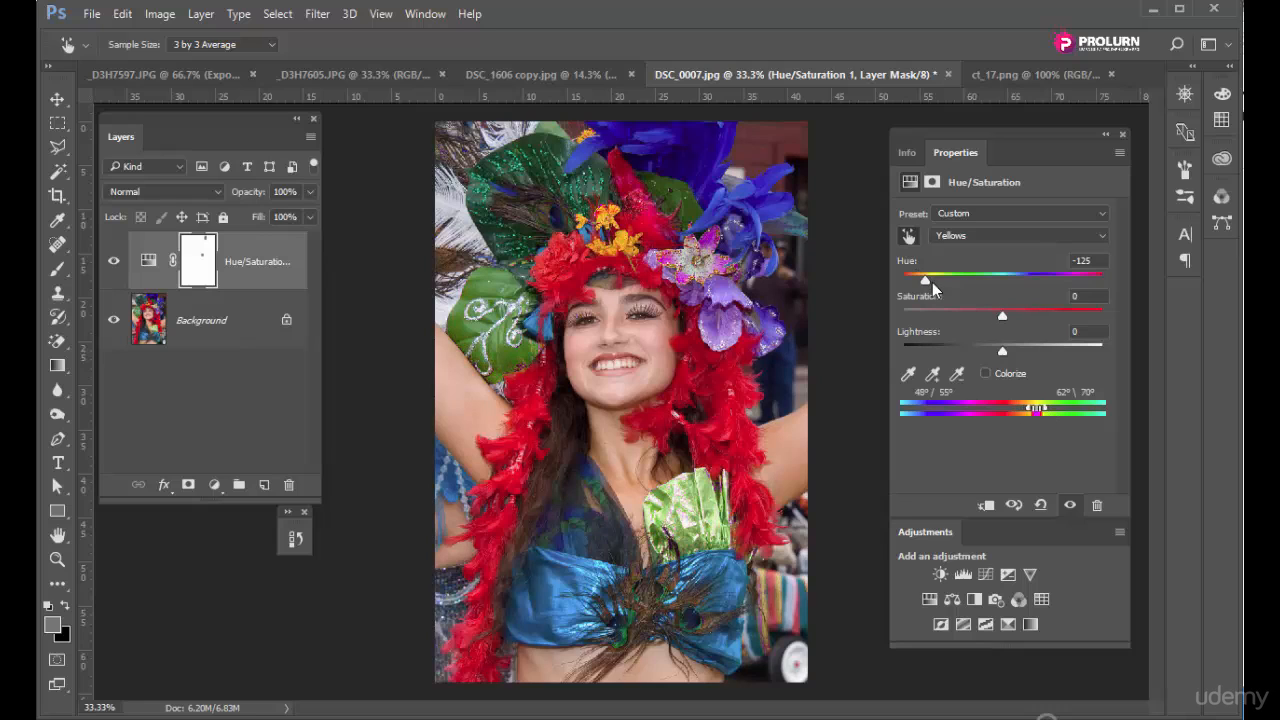
left_click_drag(932, 282, 1040, 280)
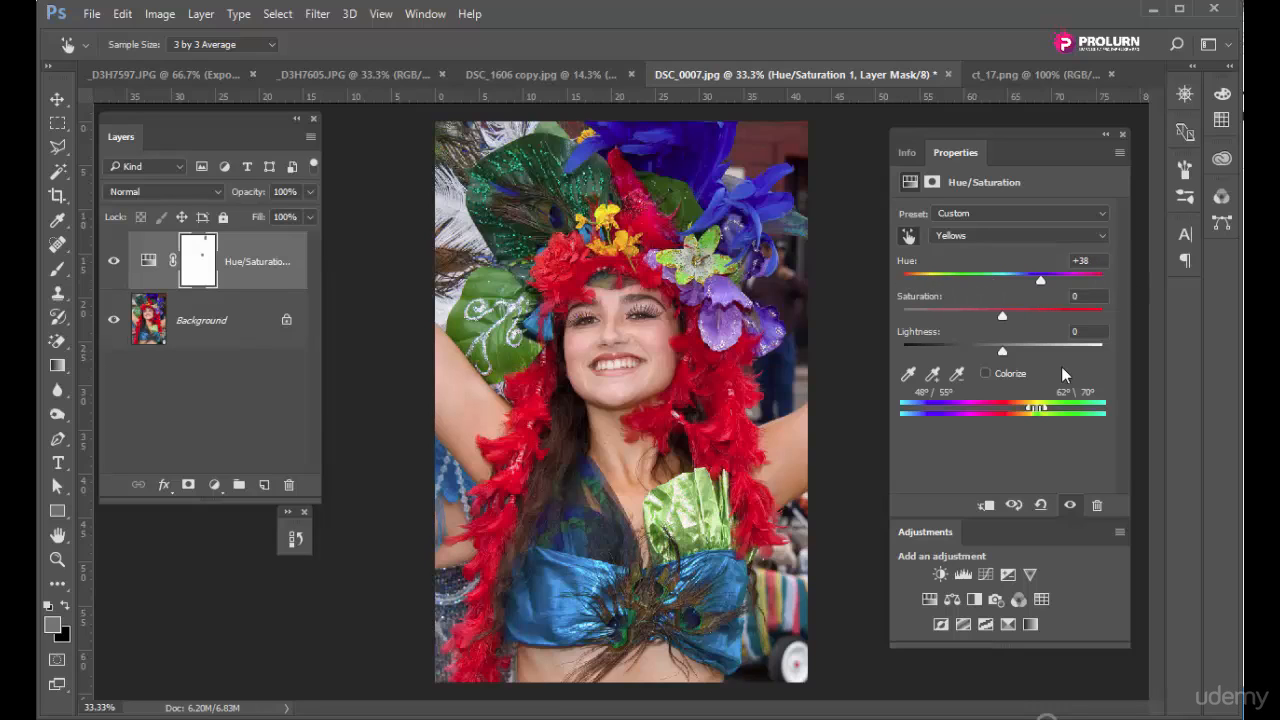
Widen the Yellows falloff to 244° and 164° with a hue of +102, and reset the adjustment to its defaults.
left_click_drag(1027, 407, 936, 411)
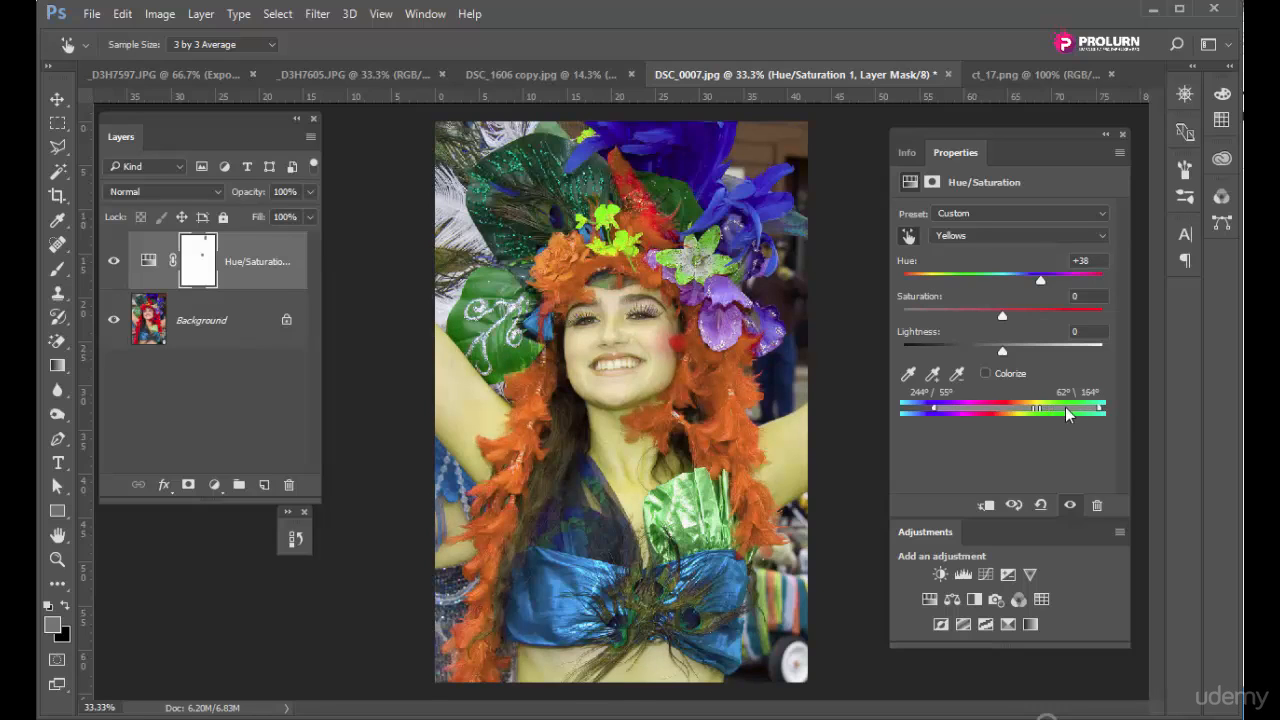
left_click_drag(1033, 280, 1071, 280)
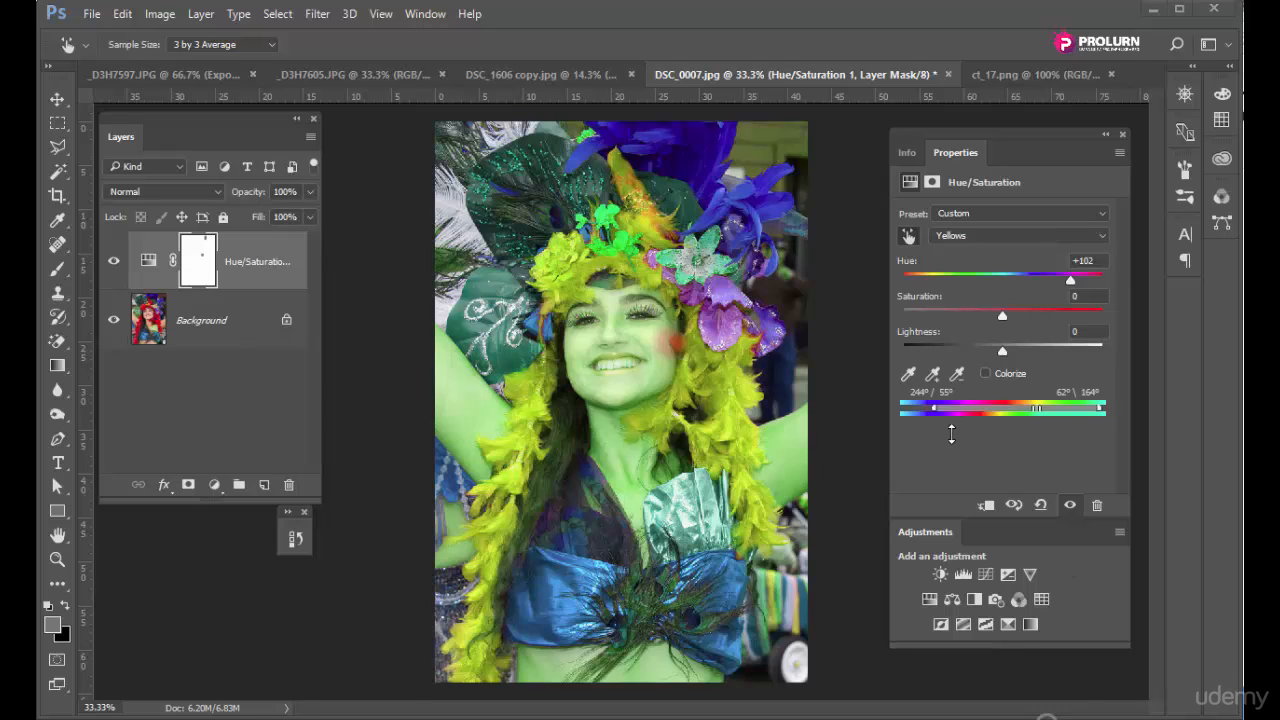
left_click(907, 373)
left_click(1039, 505)
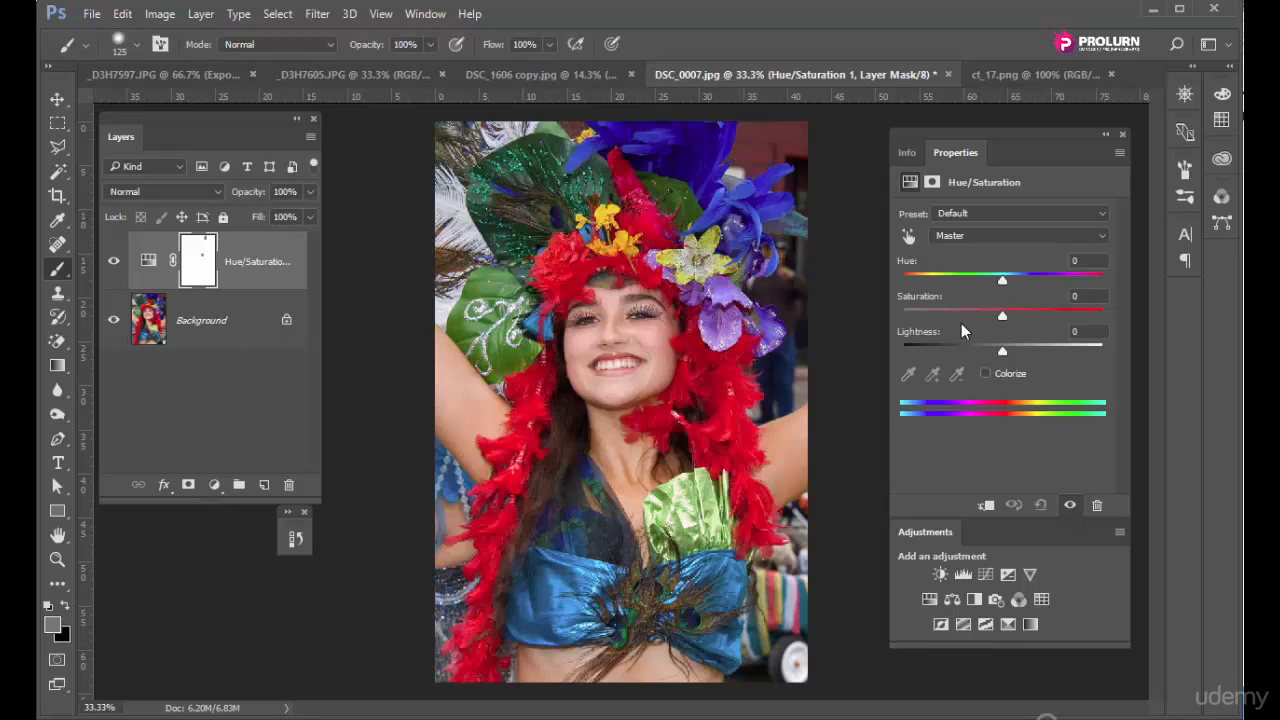
Target Reds on the red feathers with the on-image tool, and sample the blue satin top with the eyedropper to target Cyans.
left_click(909, 236)
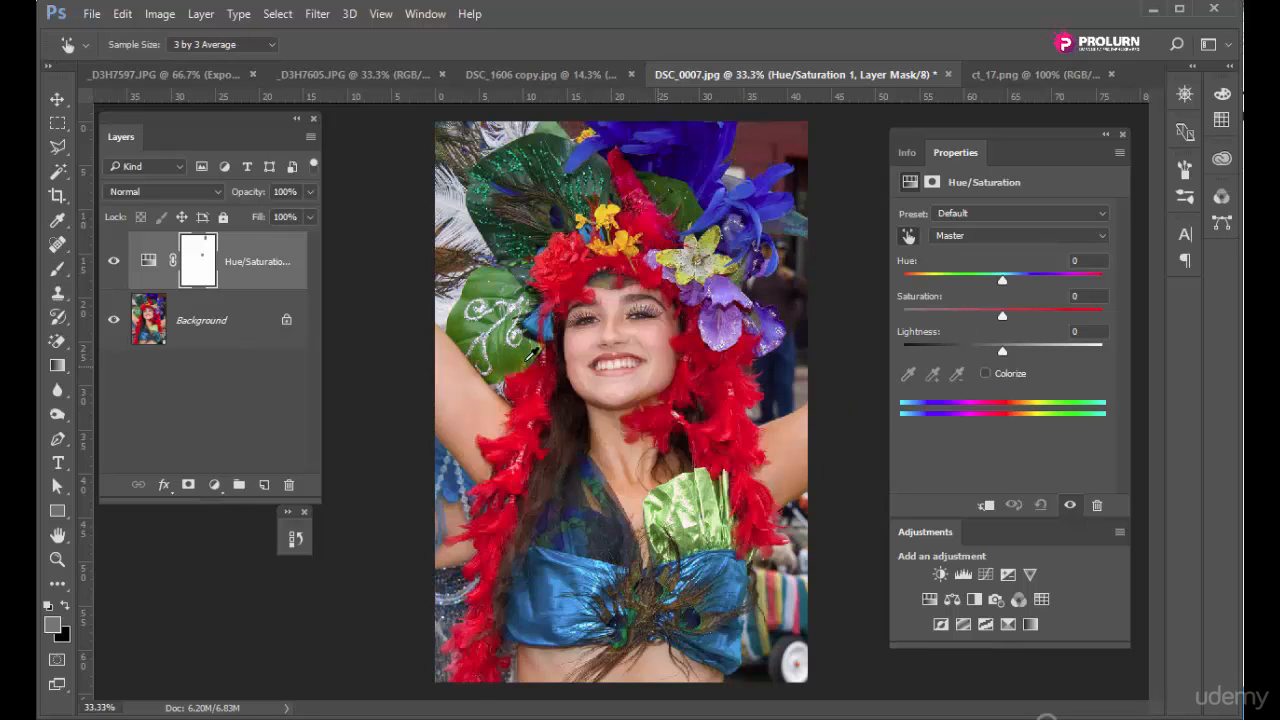
left_click(733, 398)
left_click(908, 373)
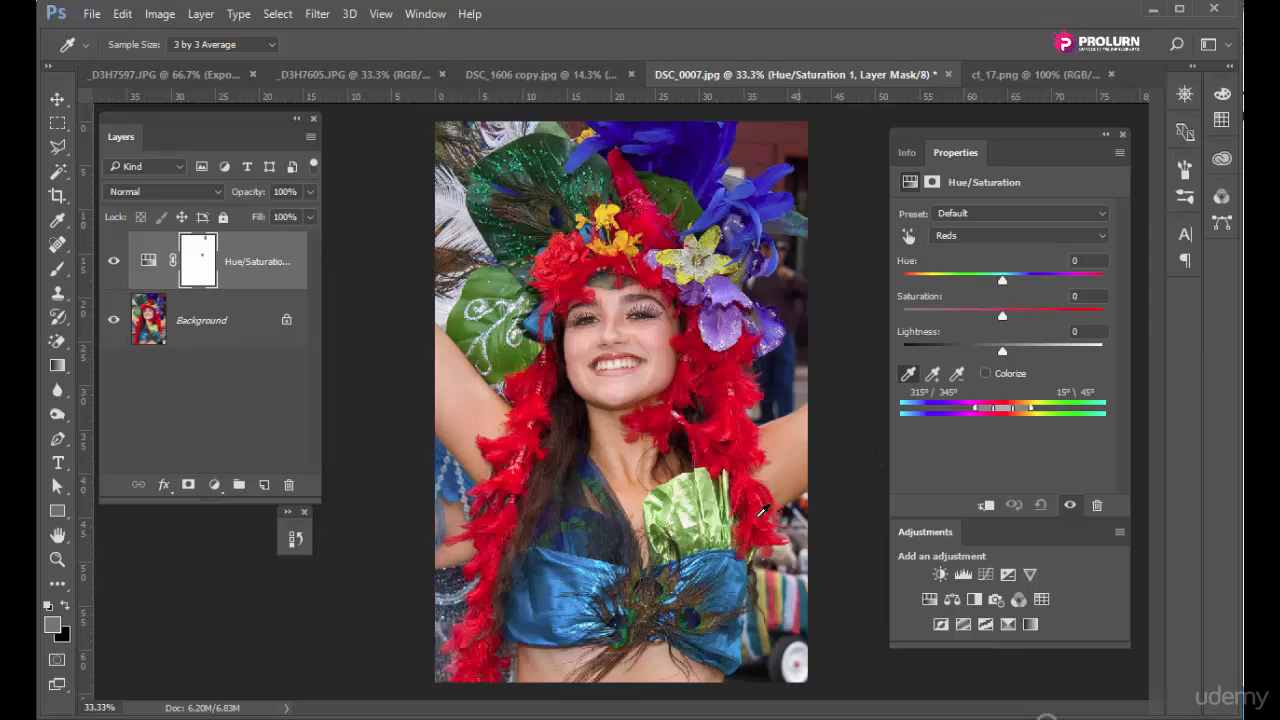
left_click(731, 571)
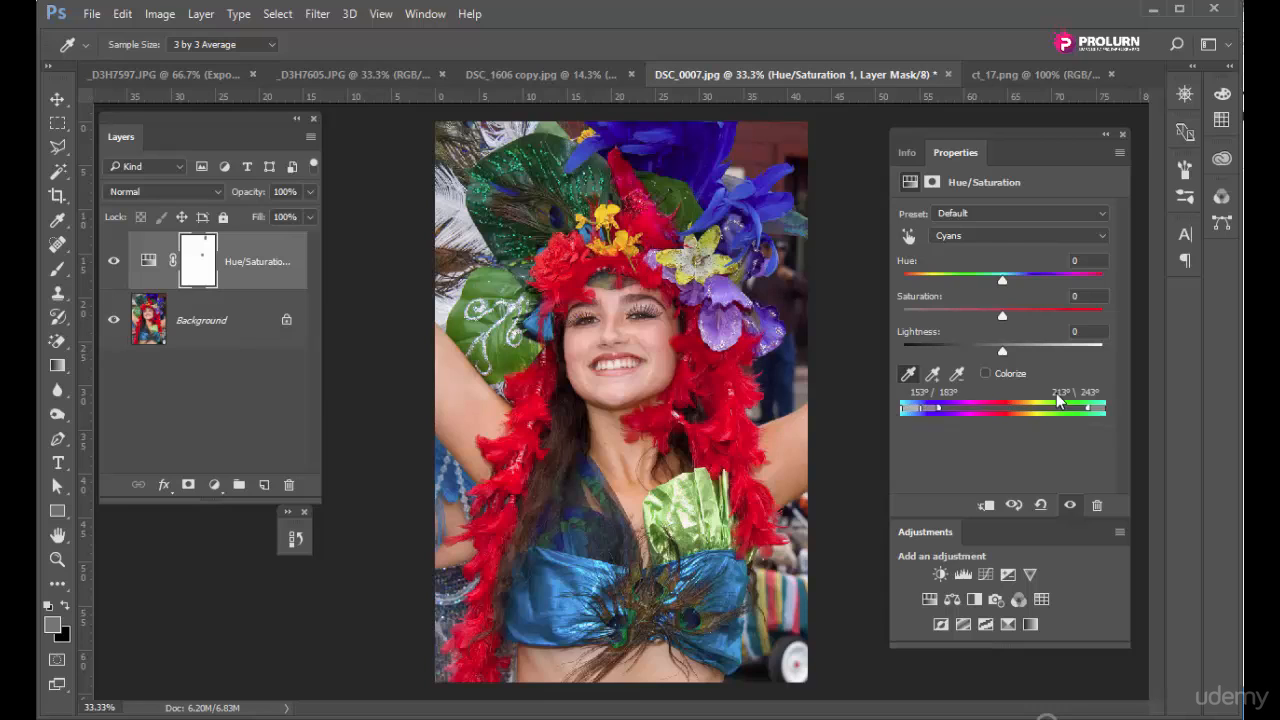
Extend the affected colour range with samples from the purple flower and green leaf, and subtract a sample of the purple flower.
left_click(934, 376)
left_click(737, 326)
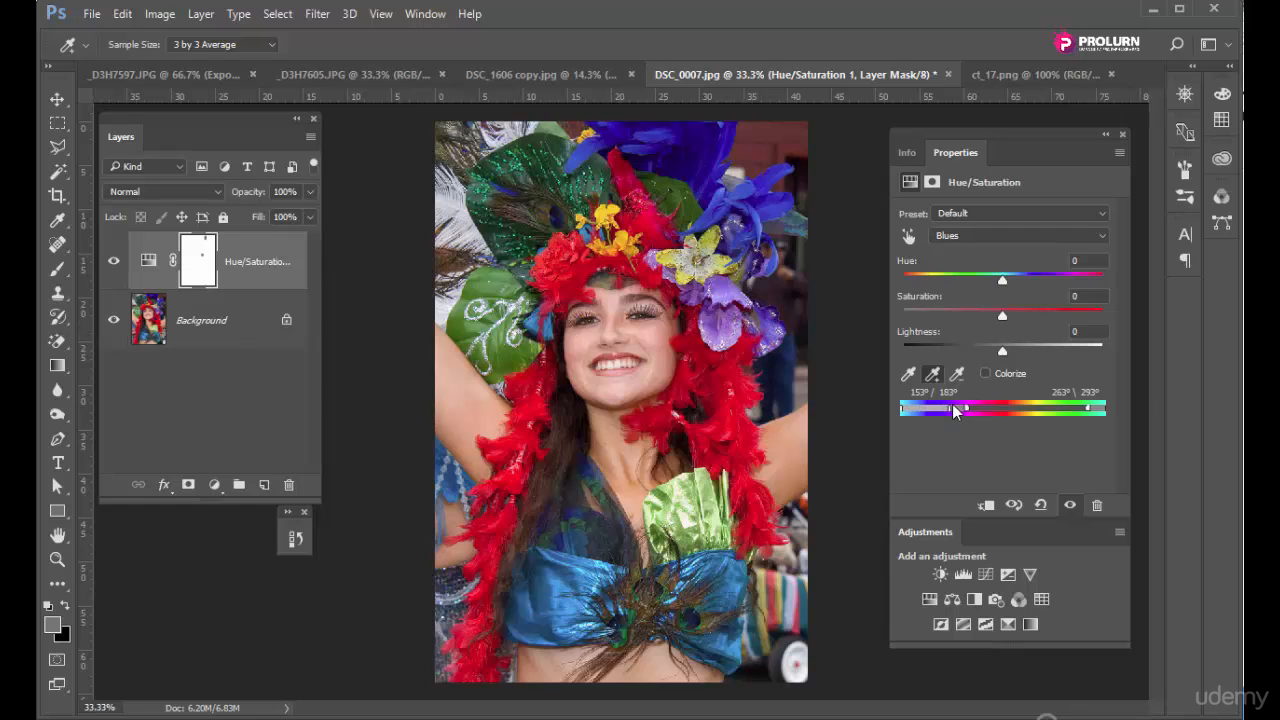
left_click(525, 356)
left_click(958, 376)
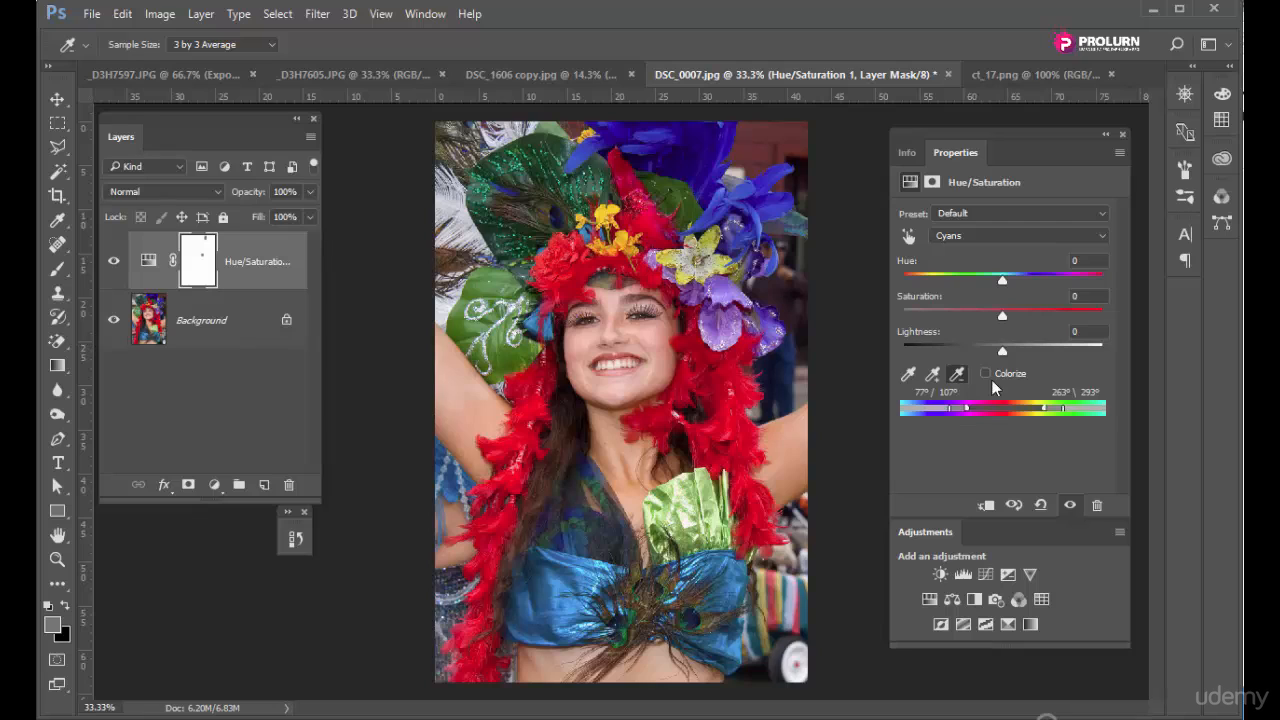
left_click(717, 328)
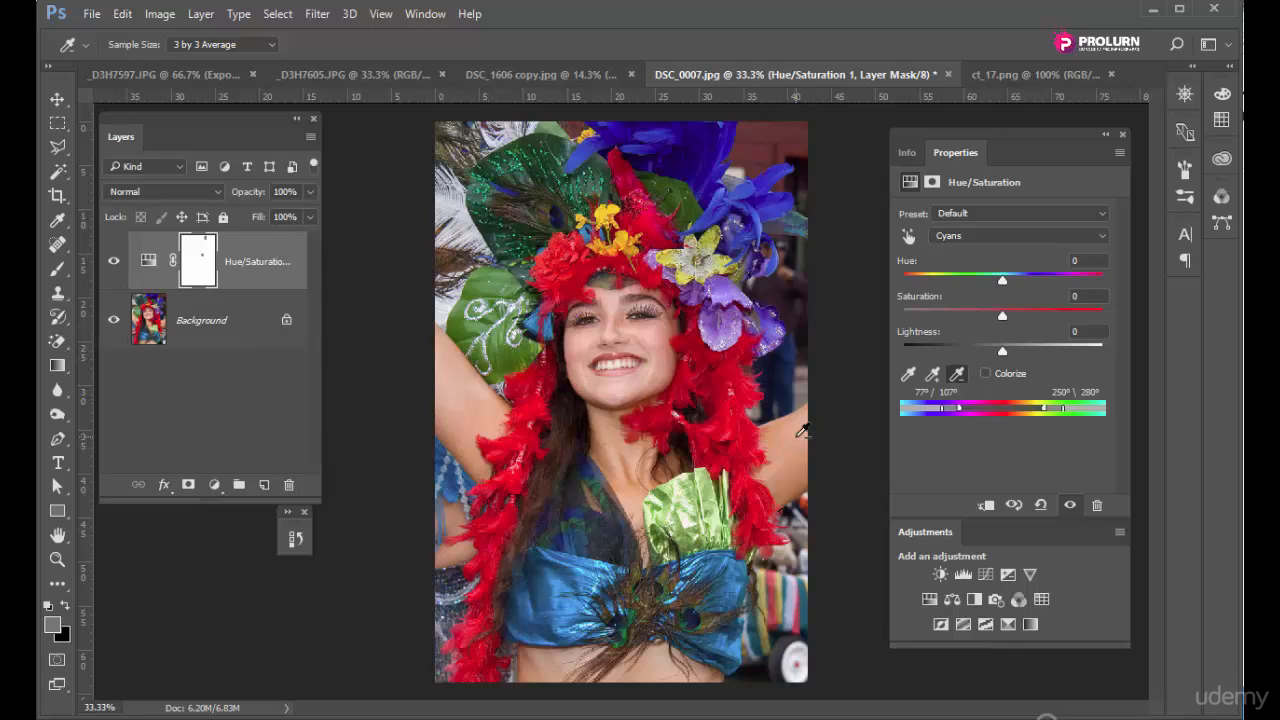